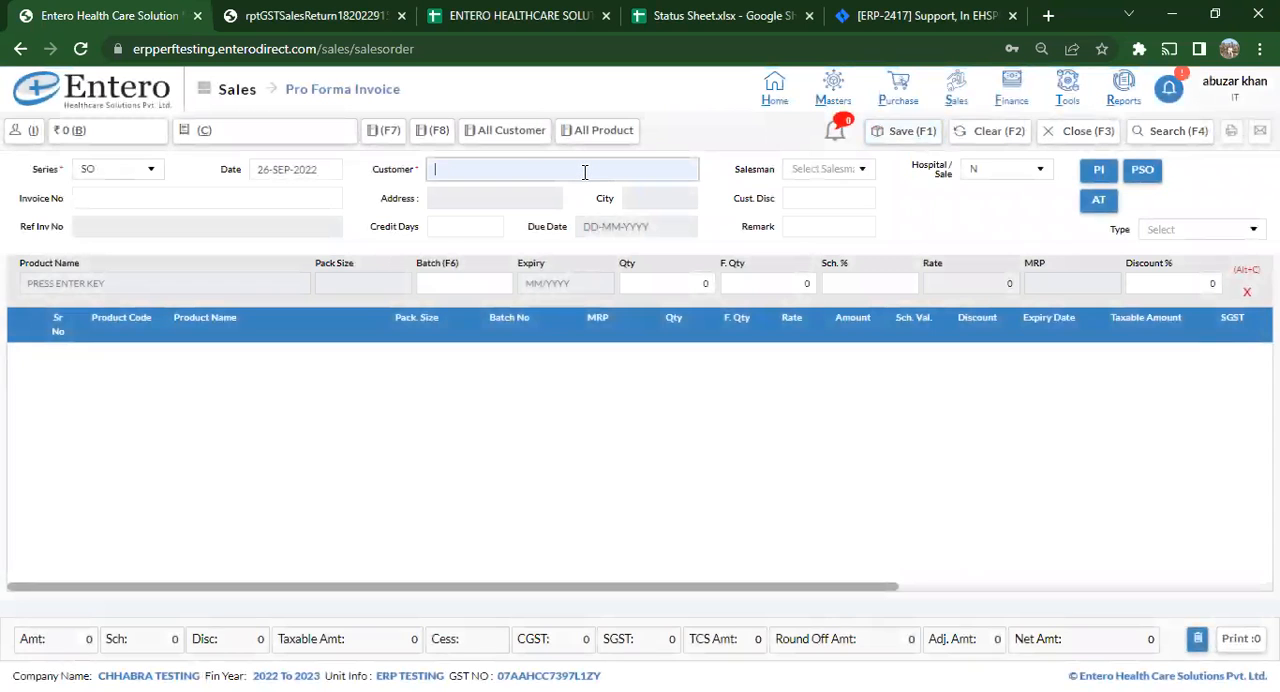
- Find customers matching WELL and set WELLNESS MEDICOS as the customer of the pro forma invoice
key("Return")
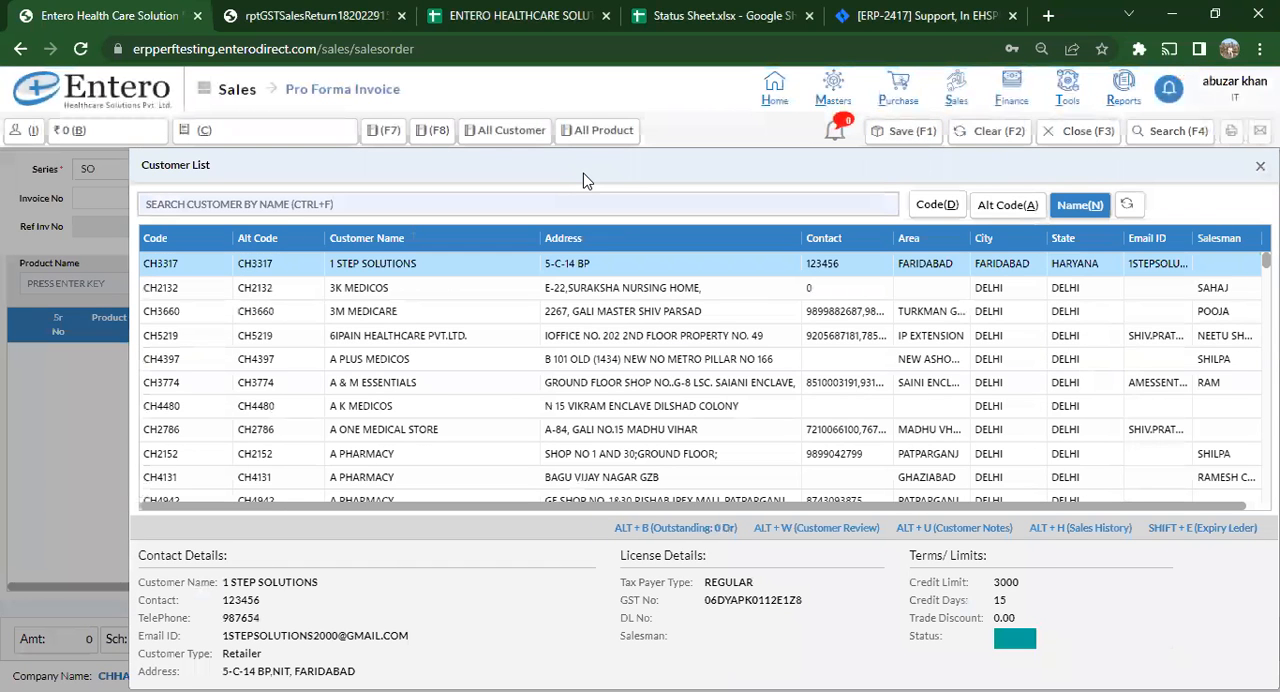
type("WELL")
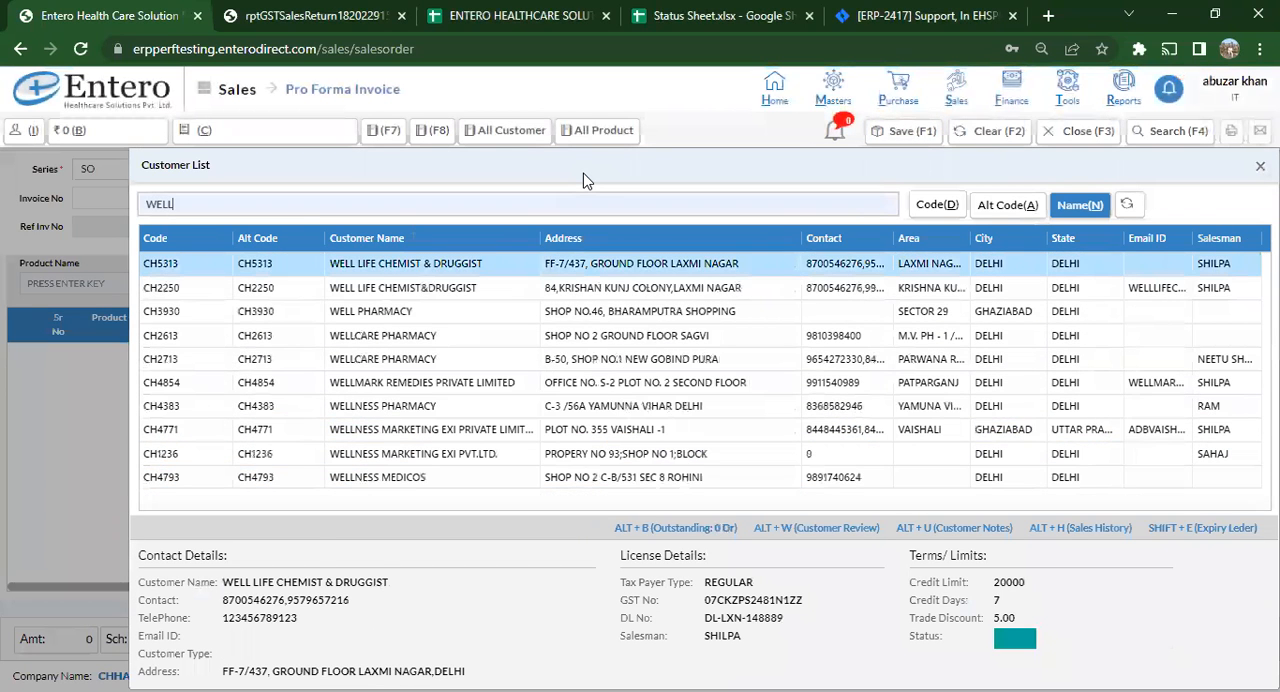
double_click(365, 478)
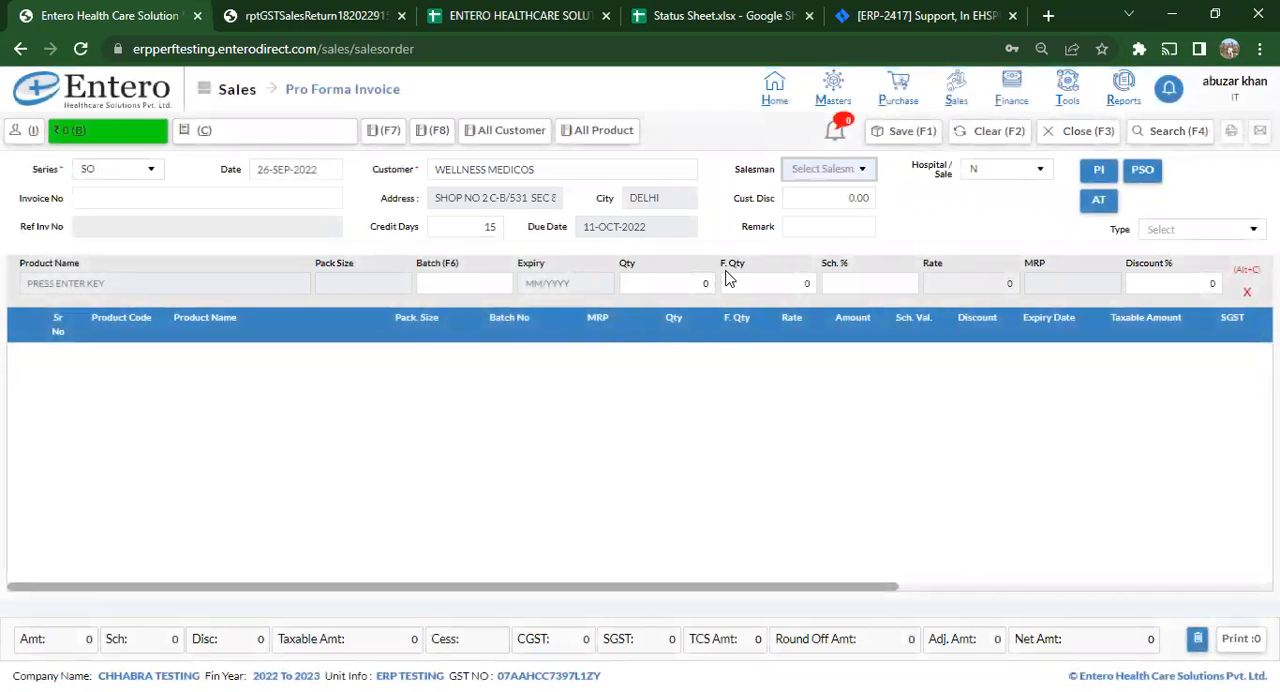
left_click(855, 170)
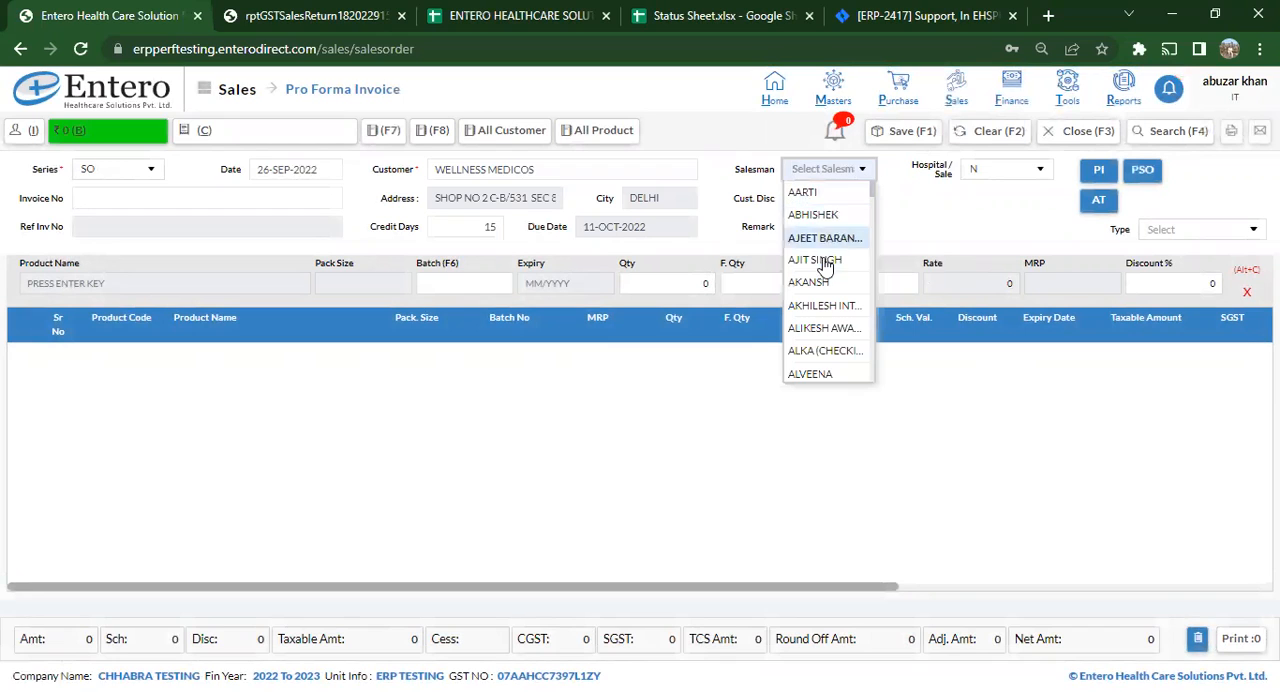
left_click(1030, 176)
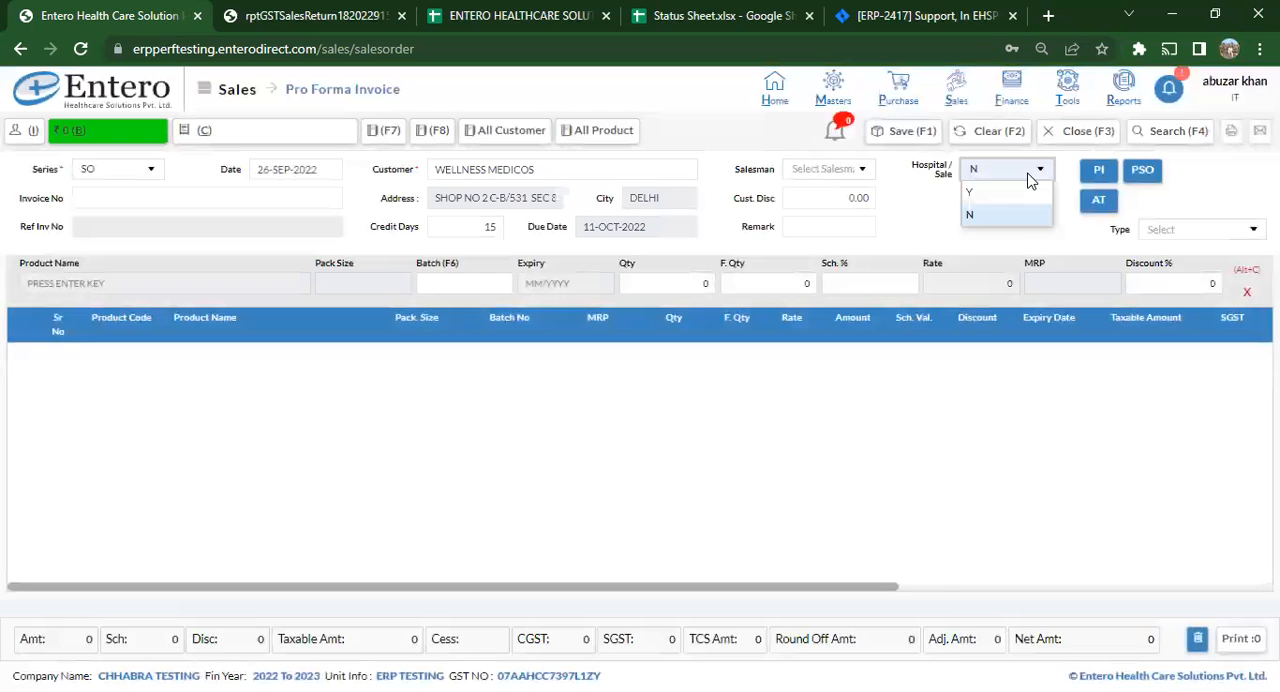
left_click(938, 210)
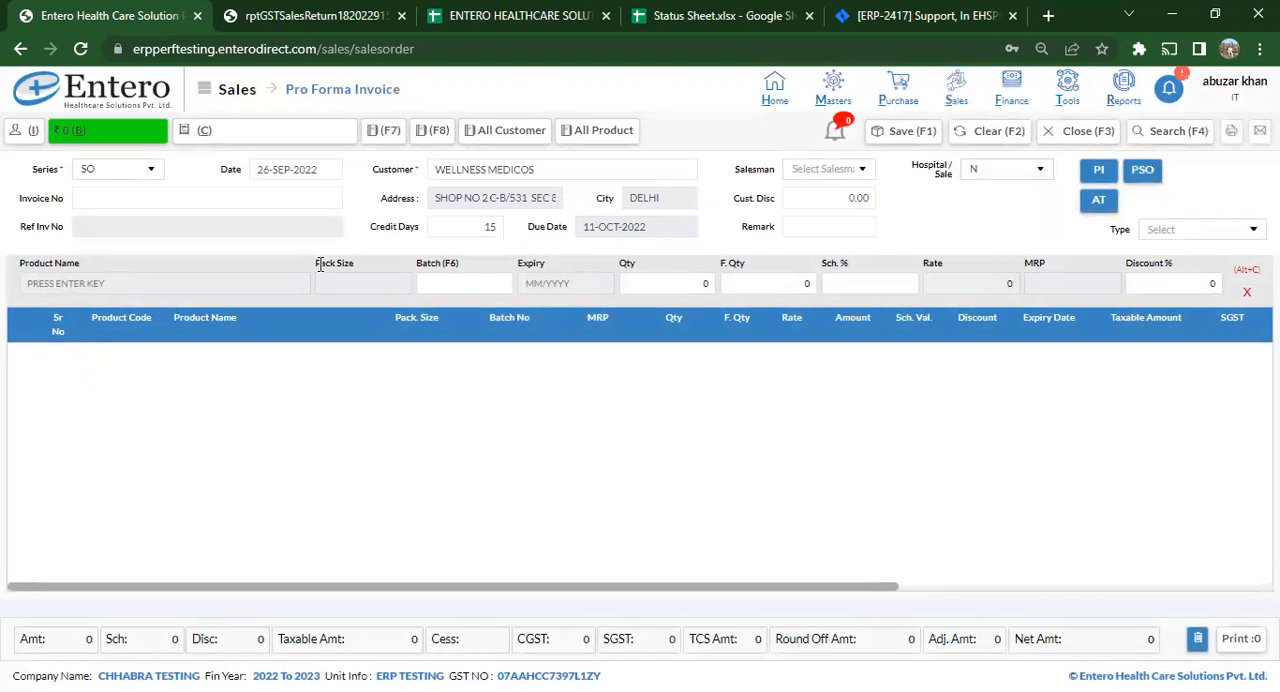
- Open the product list for the invoice line and search for DOLO 650
left_click(200, 284)
key("Return")
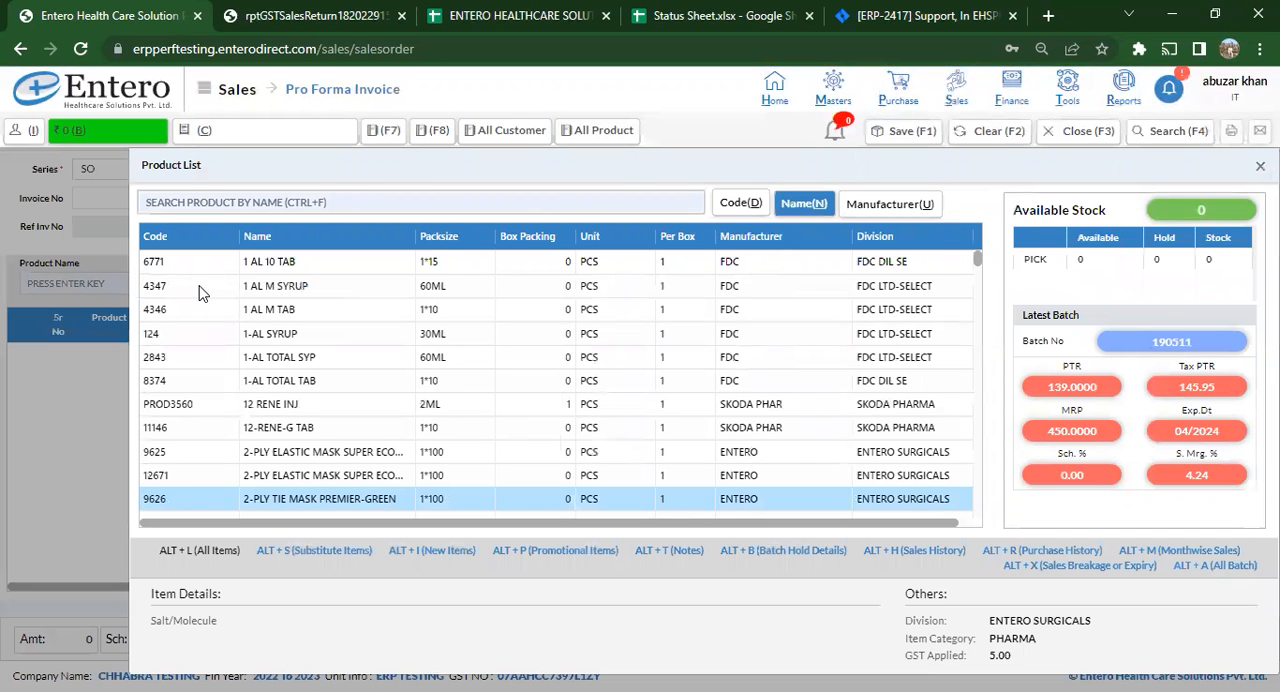
type("DOLO 650")
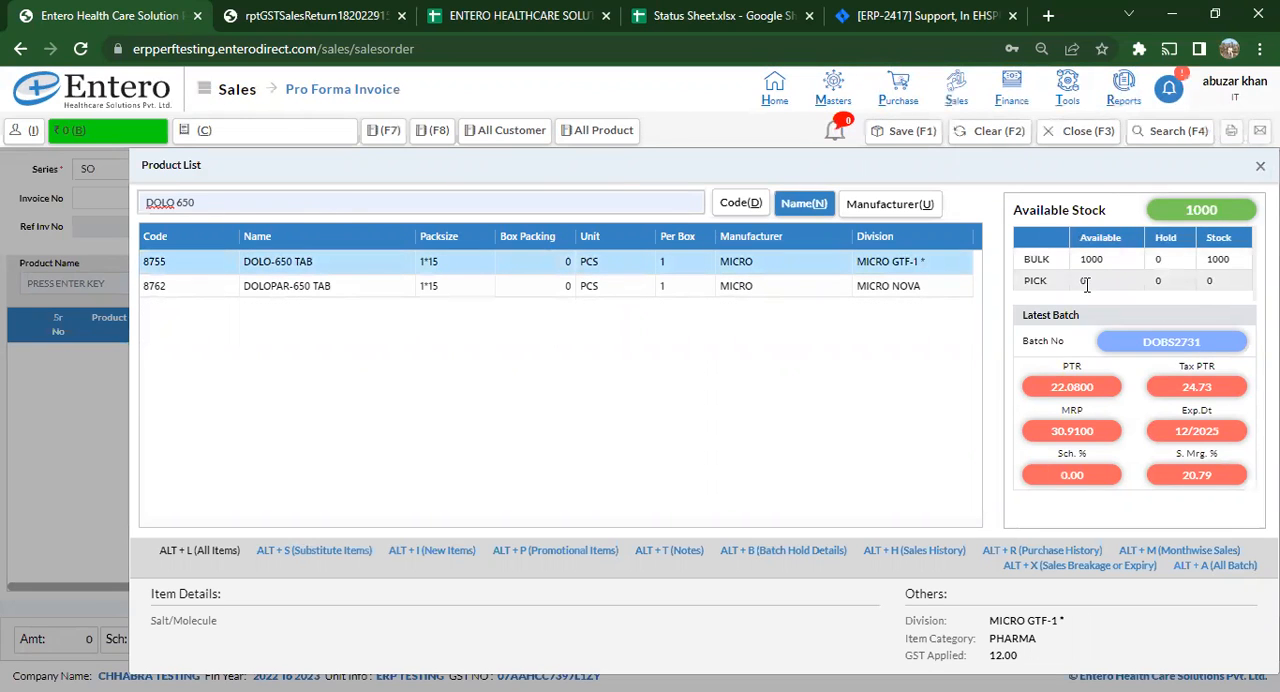
- Examine the available stock and the latest batch's prices, scheme, expiry date and margin for DOLO-650 TAB
left_click_drag(1182, 210, 1219, 210)
left_click_drag(1050, 384, 1089, 368)
left_click_drag(1049, 440, 1091, 462)
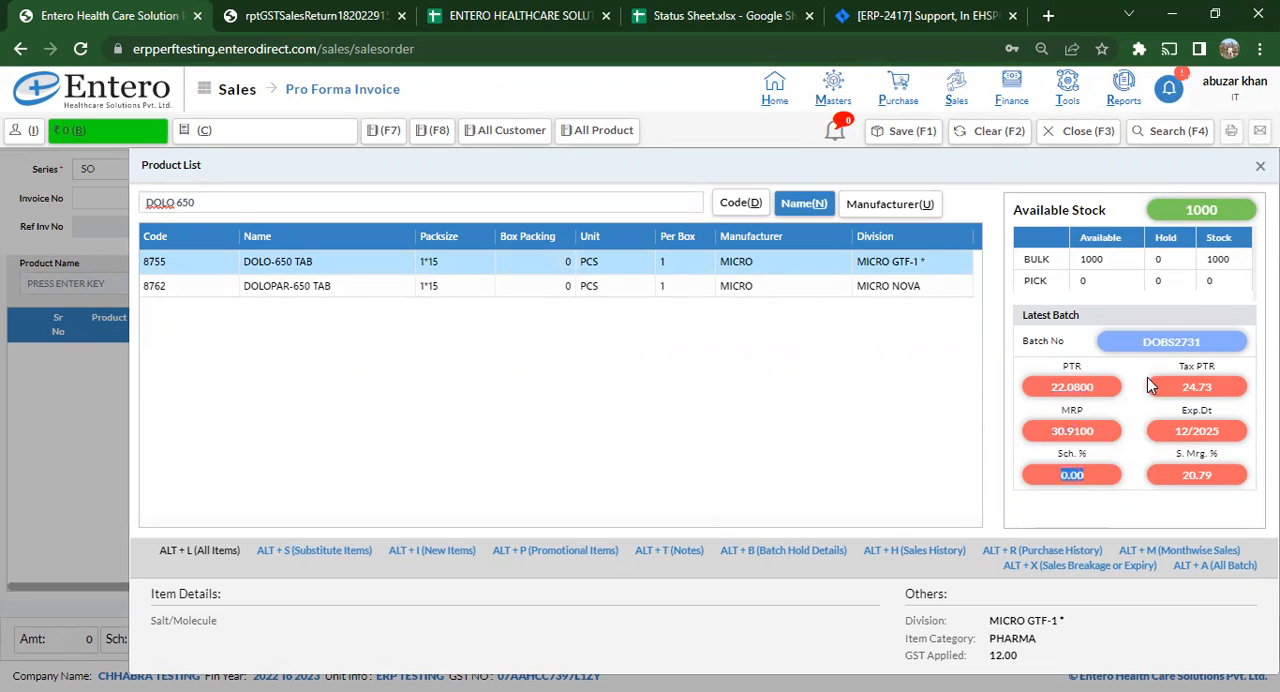
left_click_drag(1174, 390, 1222, 379)
left_click_drag(1168, 440, 1236, 438)
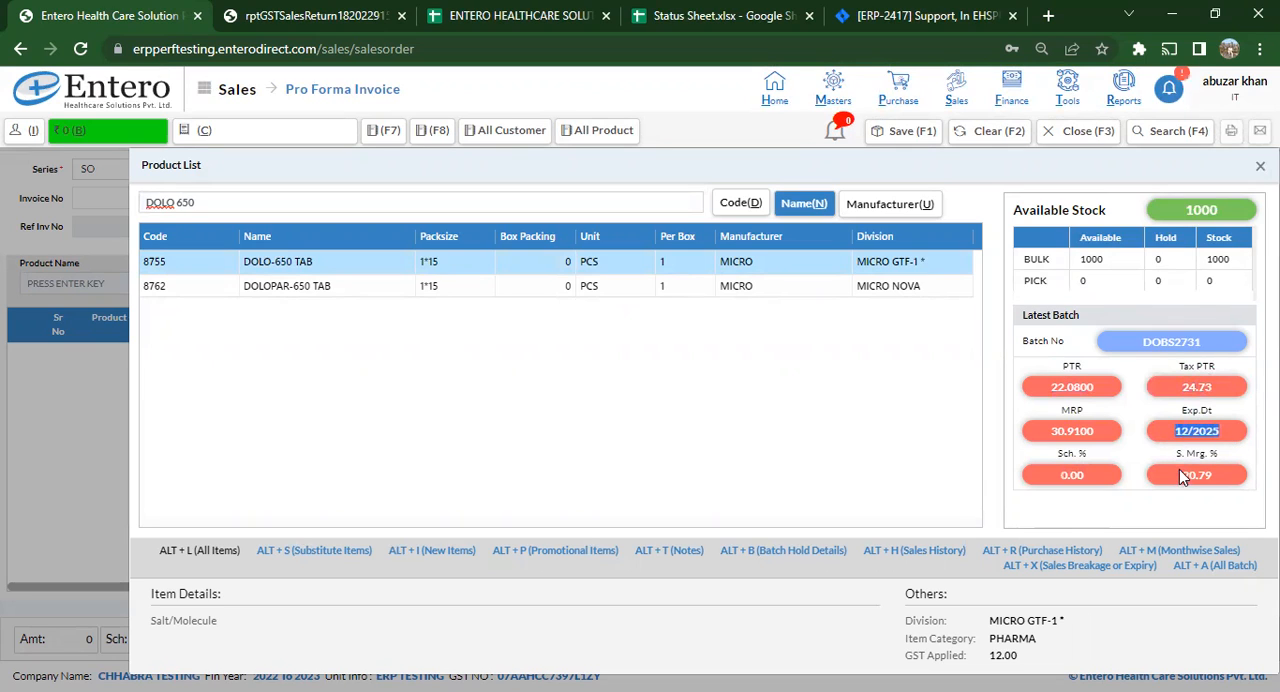
left_click_drag(1181, 480, 1221, 481)
- Add DOLO-650 TAB to the pro forma invoice with a quantity of 2
left_click(537, 265)
key("Return")
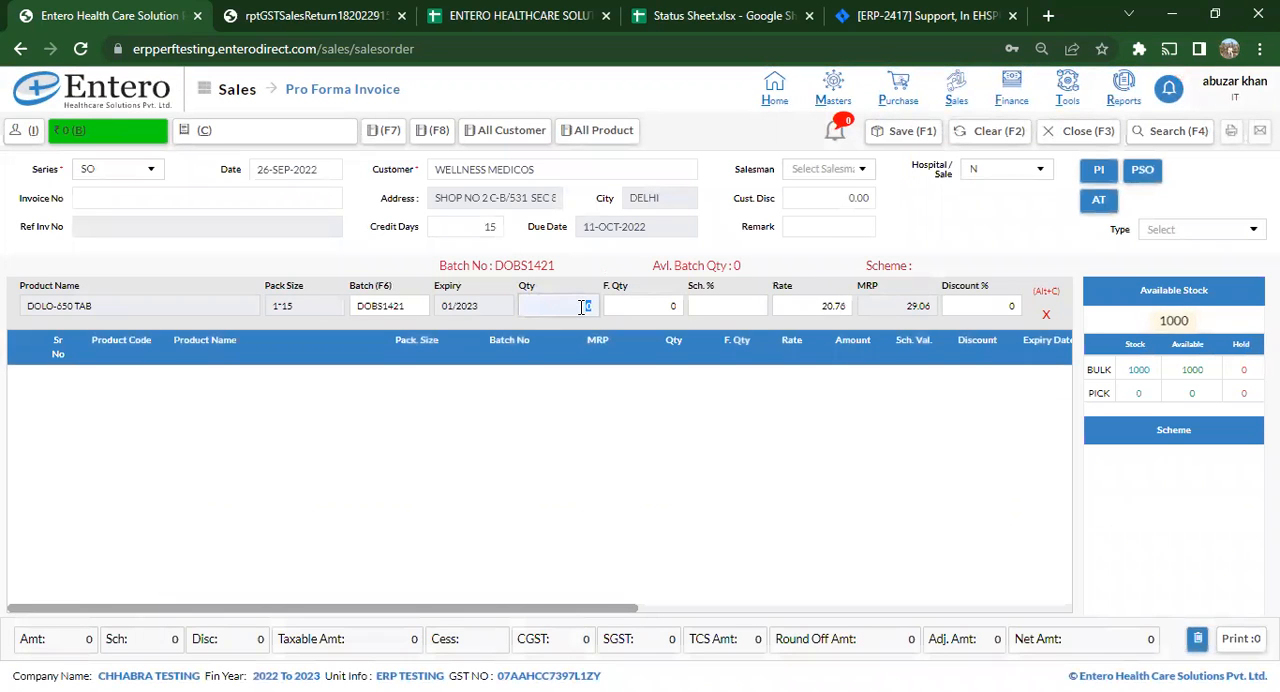
type("2")
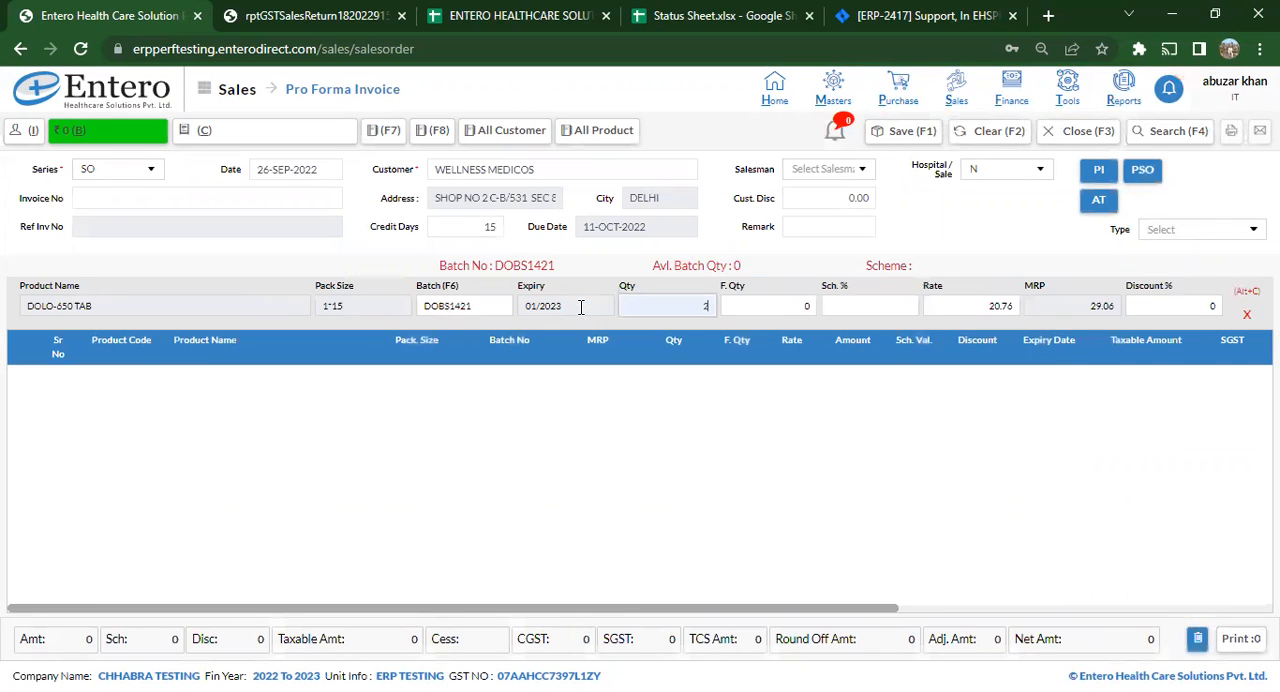
key("Return")
key("Return")
key("Return")
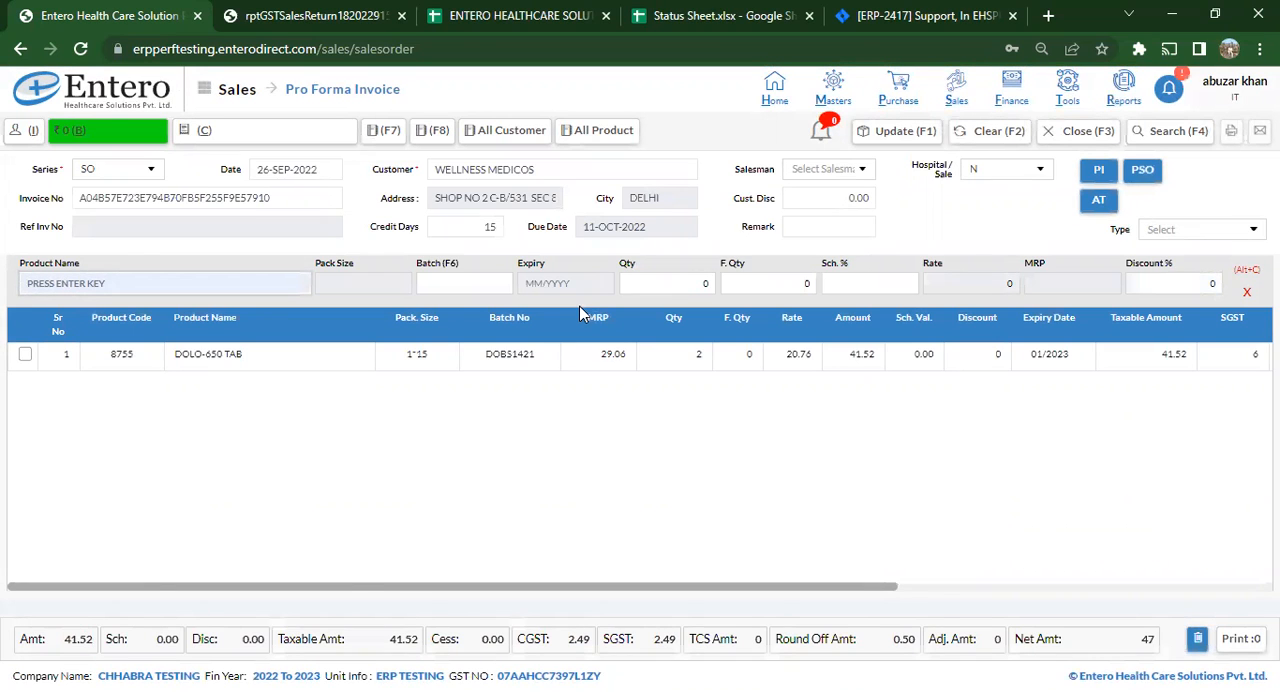
- Search the product list for CETR, check a matching product's stock, and clear the search
key("Return")
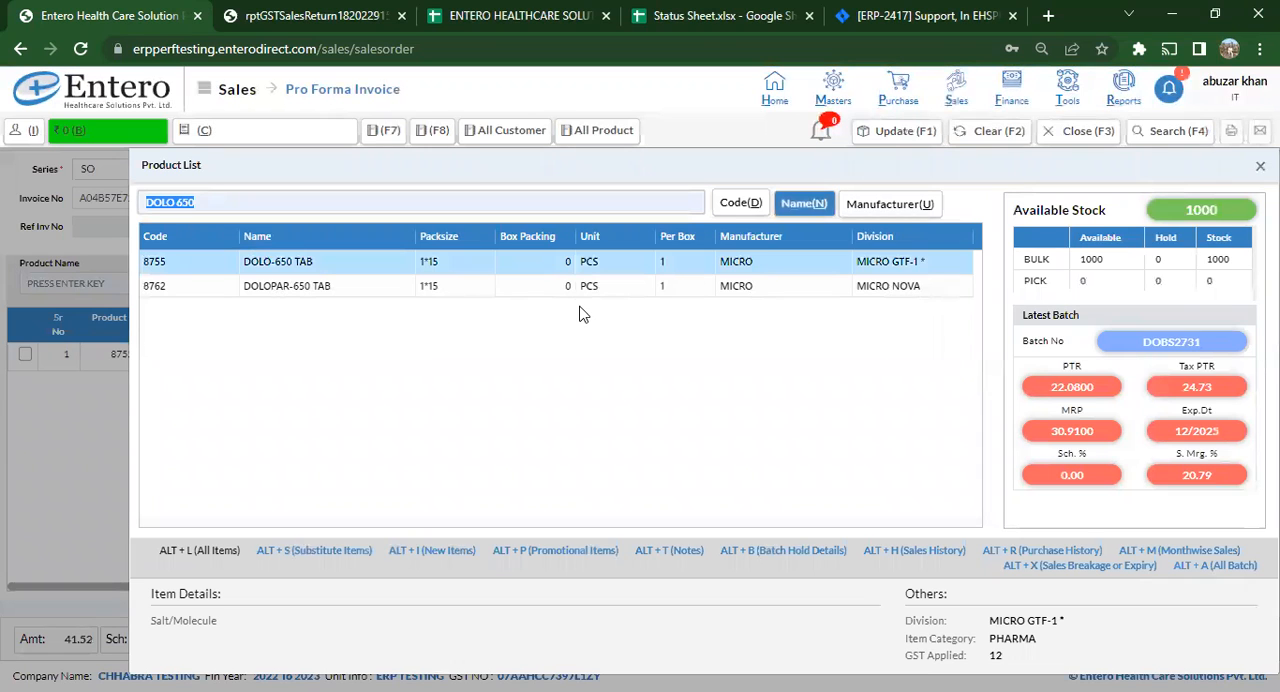
key("BackSpace")
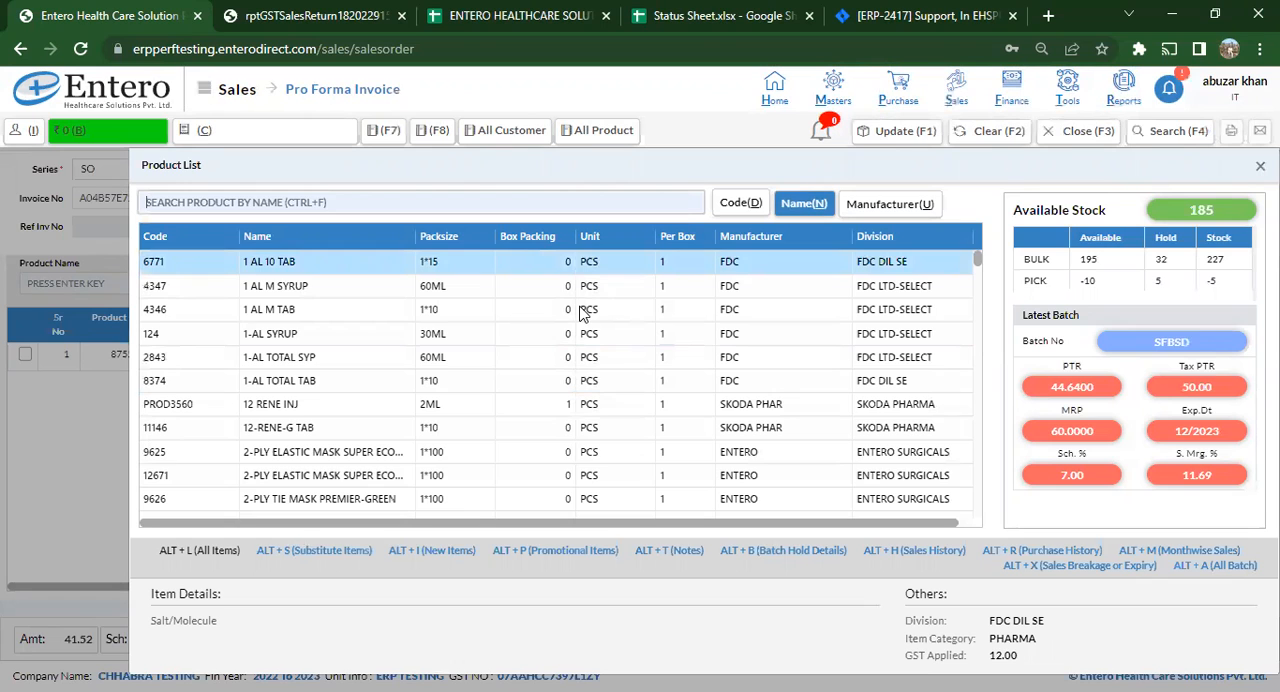
type("CETR")
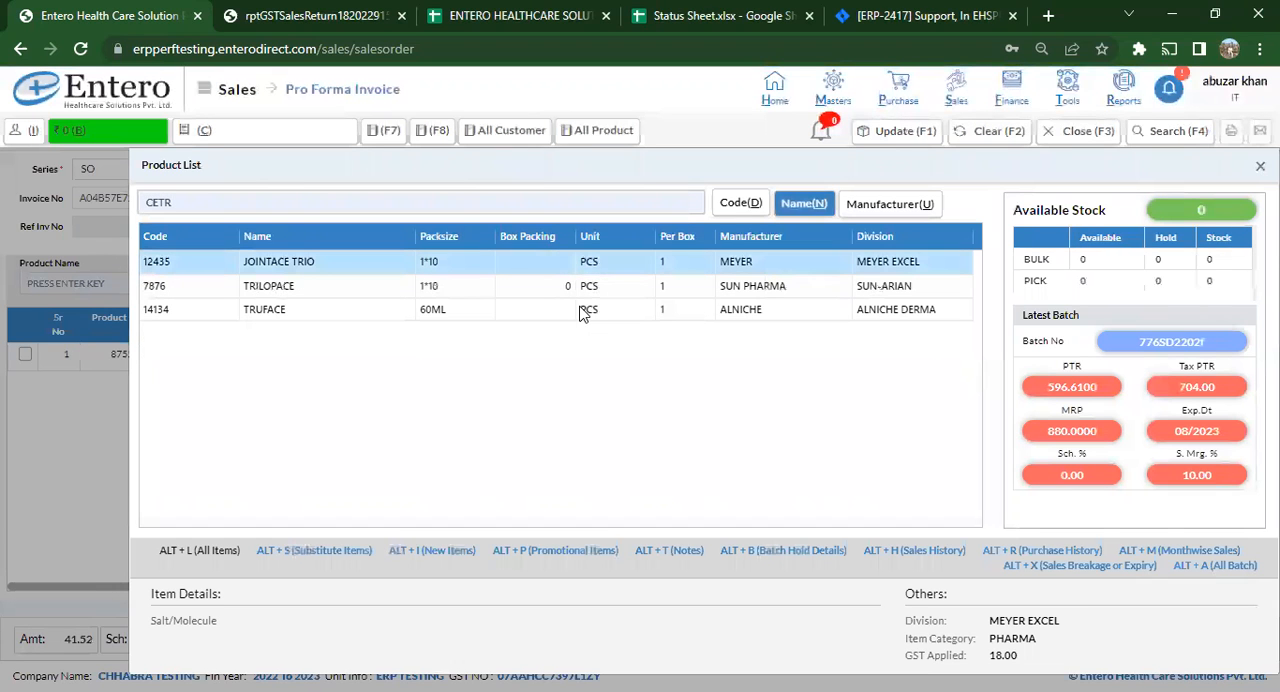
key("Down")
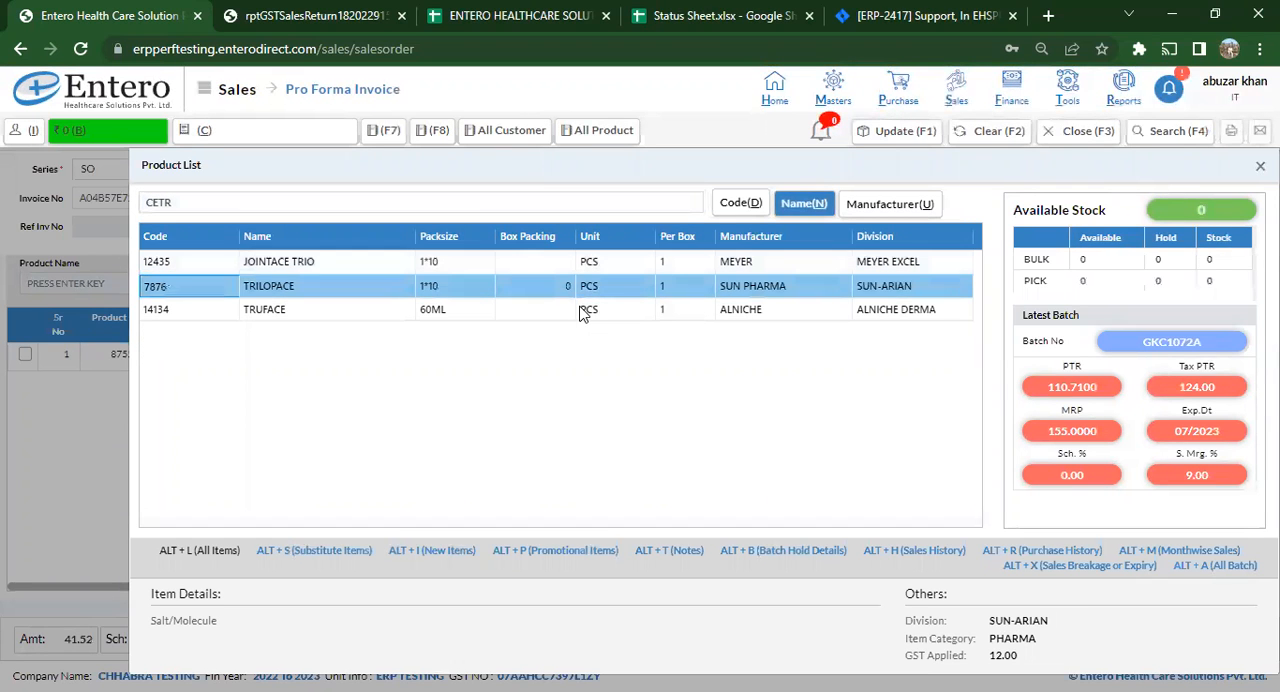
key("ctrl+f")
key("BackSpace")
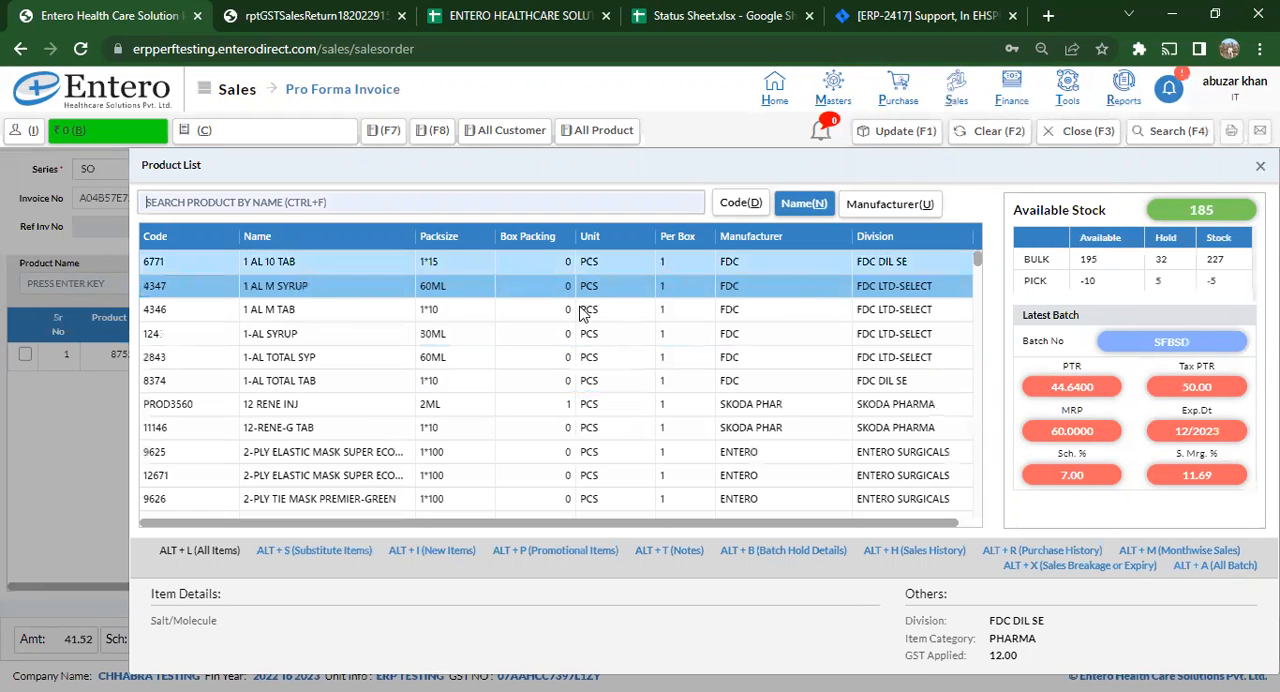
- Search the product list for TELVAS and choose TELVAS BETA 25 for the next invoice line
type("TELVAS")
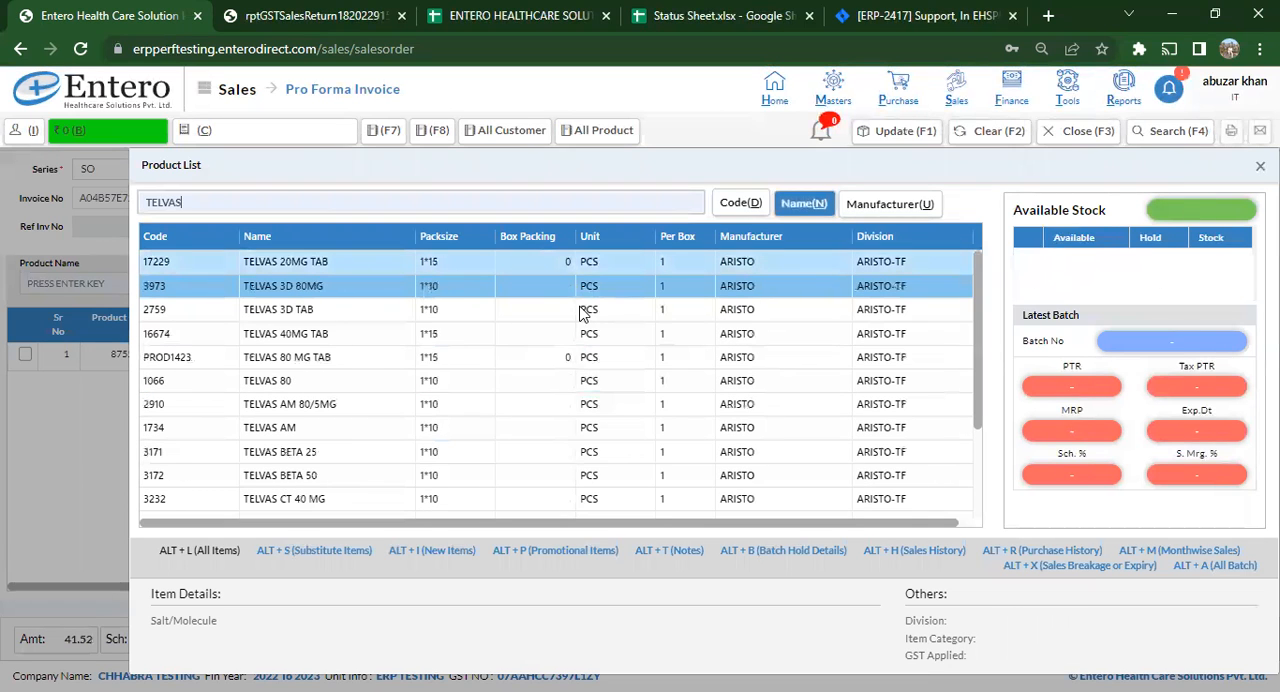
key("Down")
key("Down")
key("Down")
key("Down")
key("Down")
key("Down")
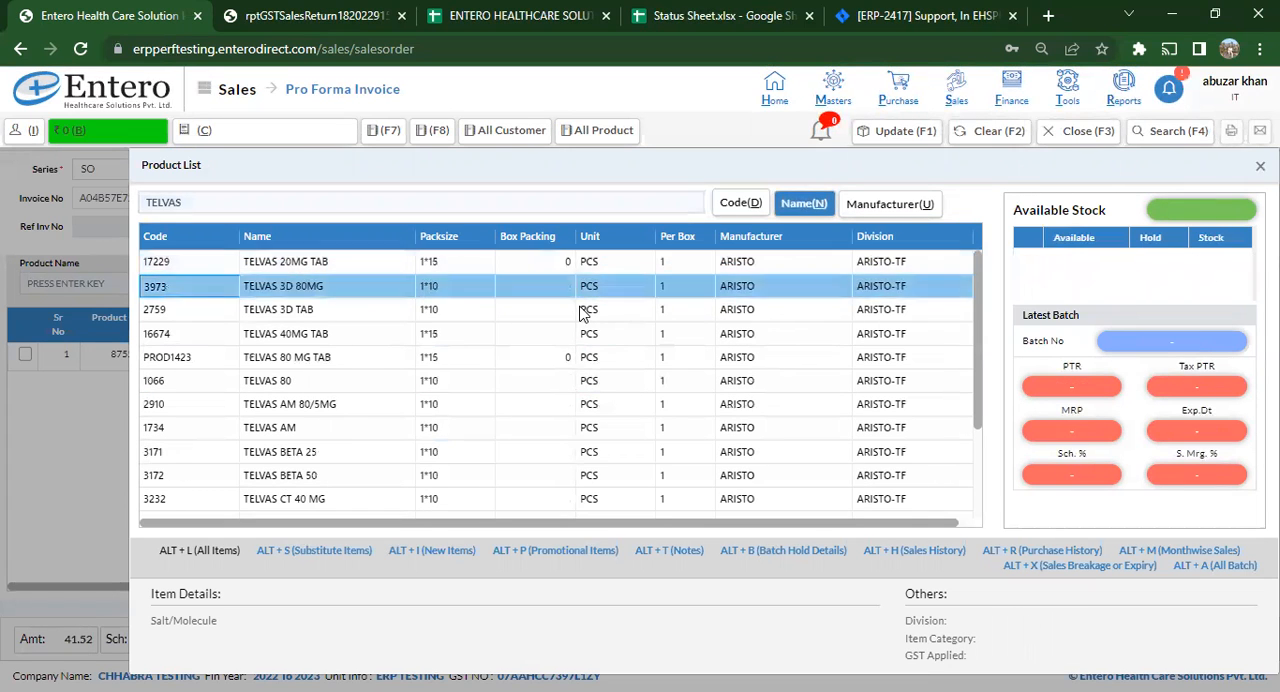
key("Down")
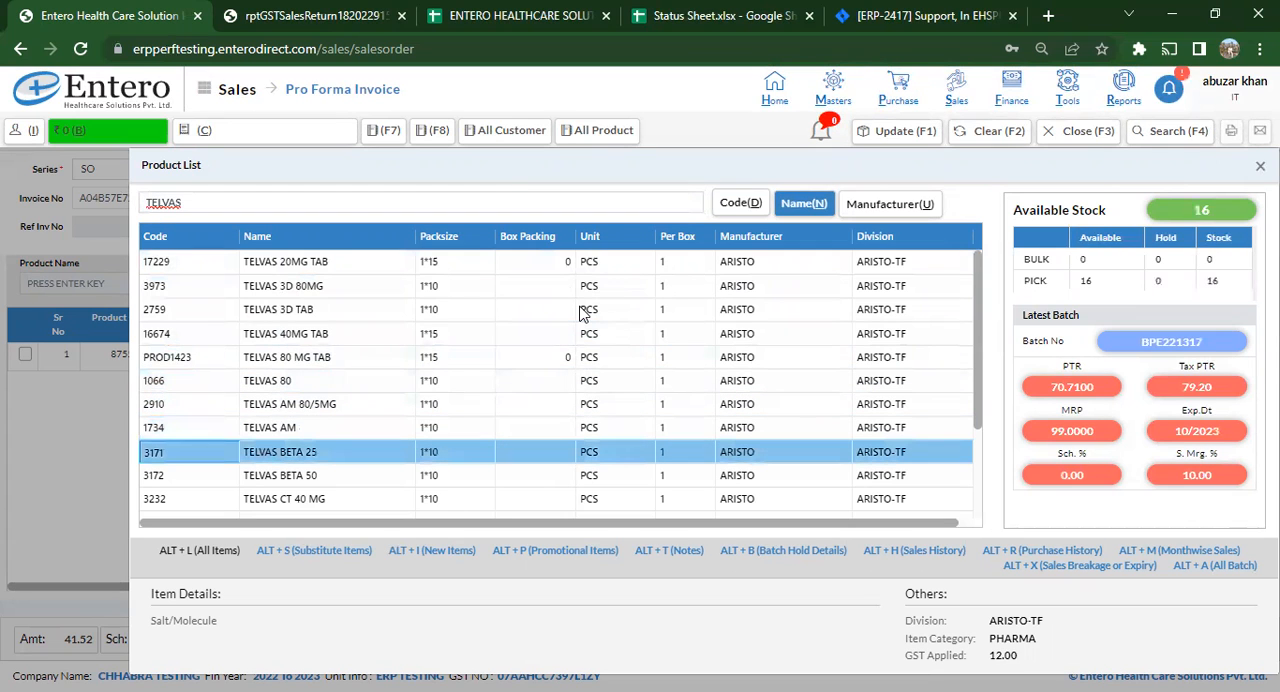
key("Return")
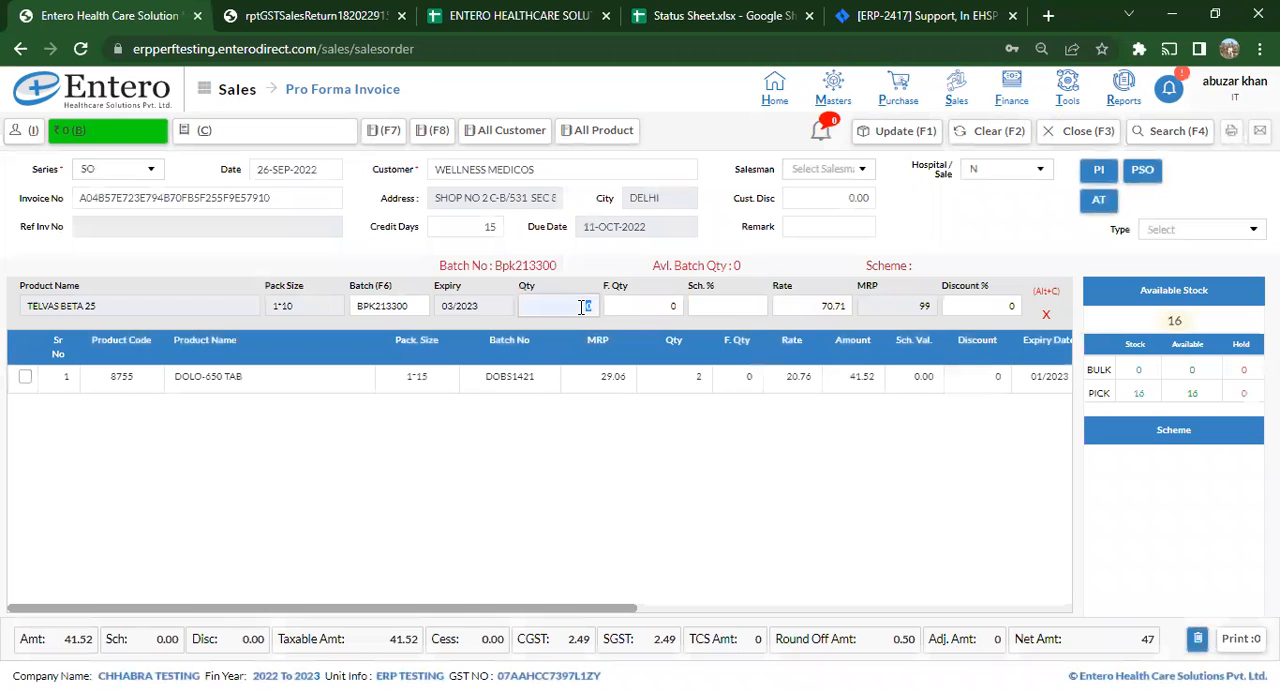
- Set the TELVAS BETA 25 quantity to 3 and add the line to the invoice
type("3")
key("Return")
key("Return")
key("Return")
key("Return")
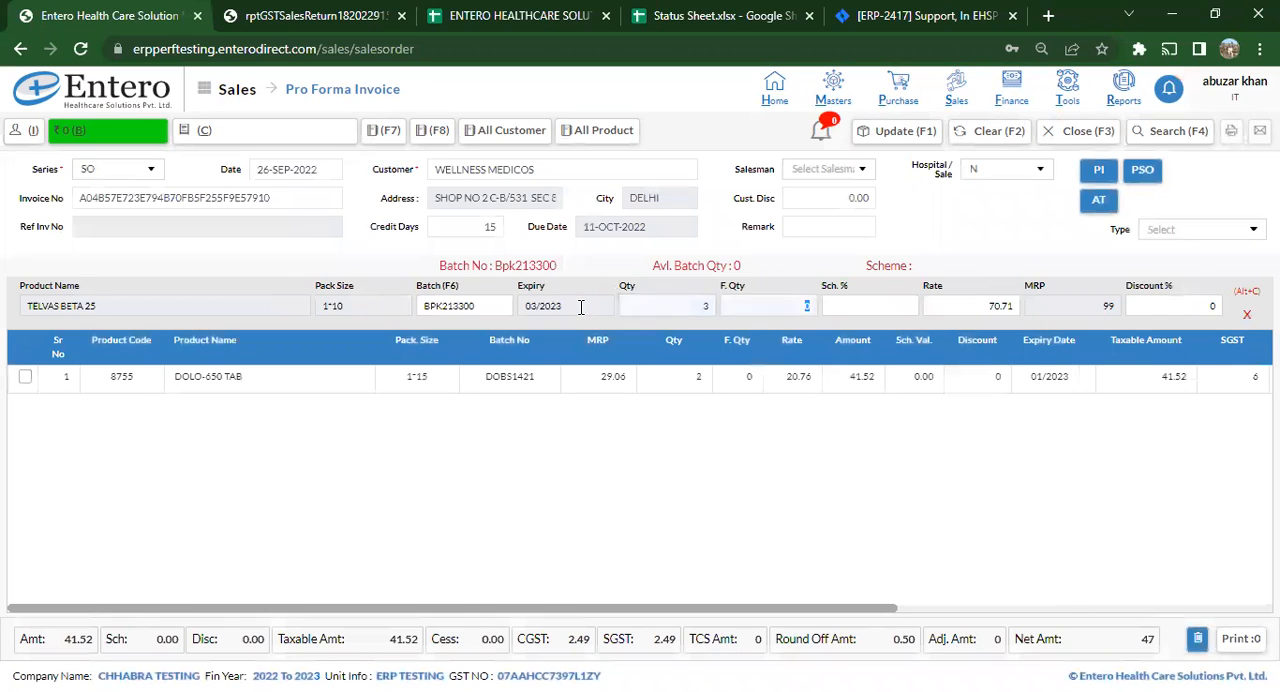
key("Return")
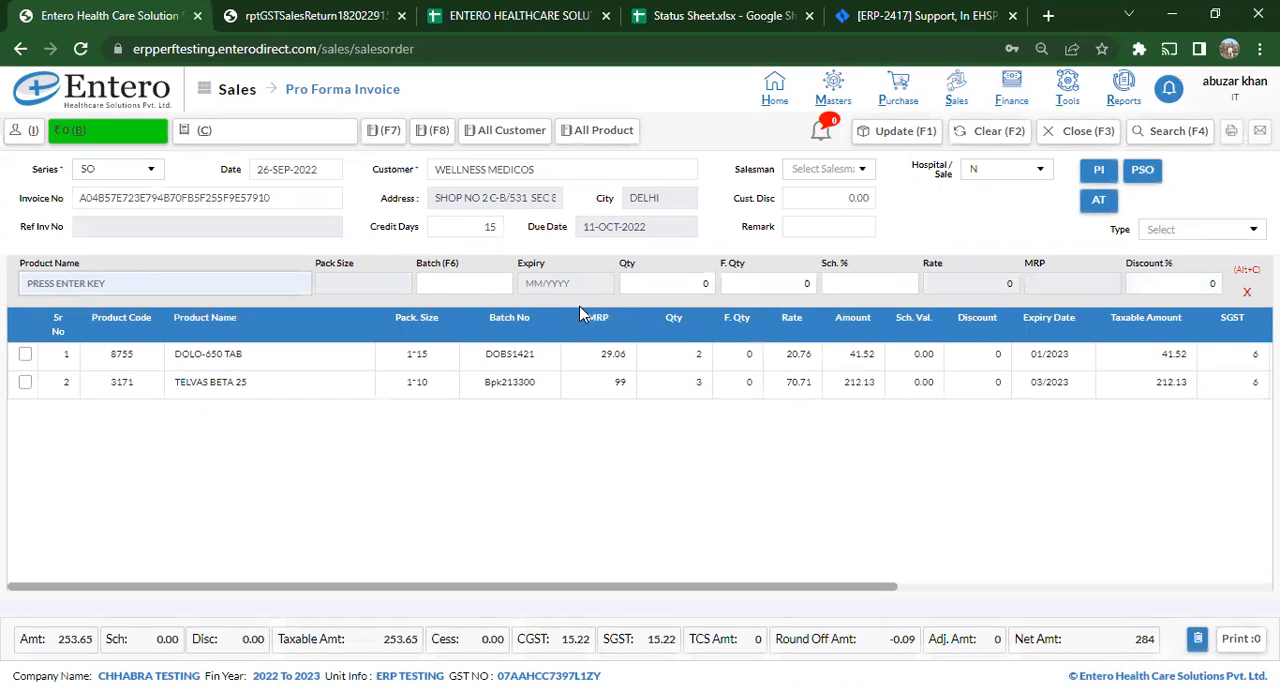
- Save the updated pro forma invoice, acknowledge the saved record, and decline printing a picklist
left_click(920, 134)
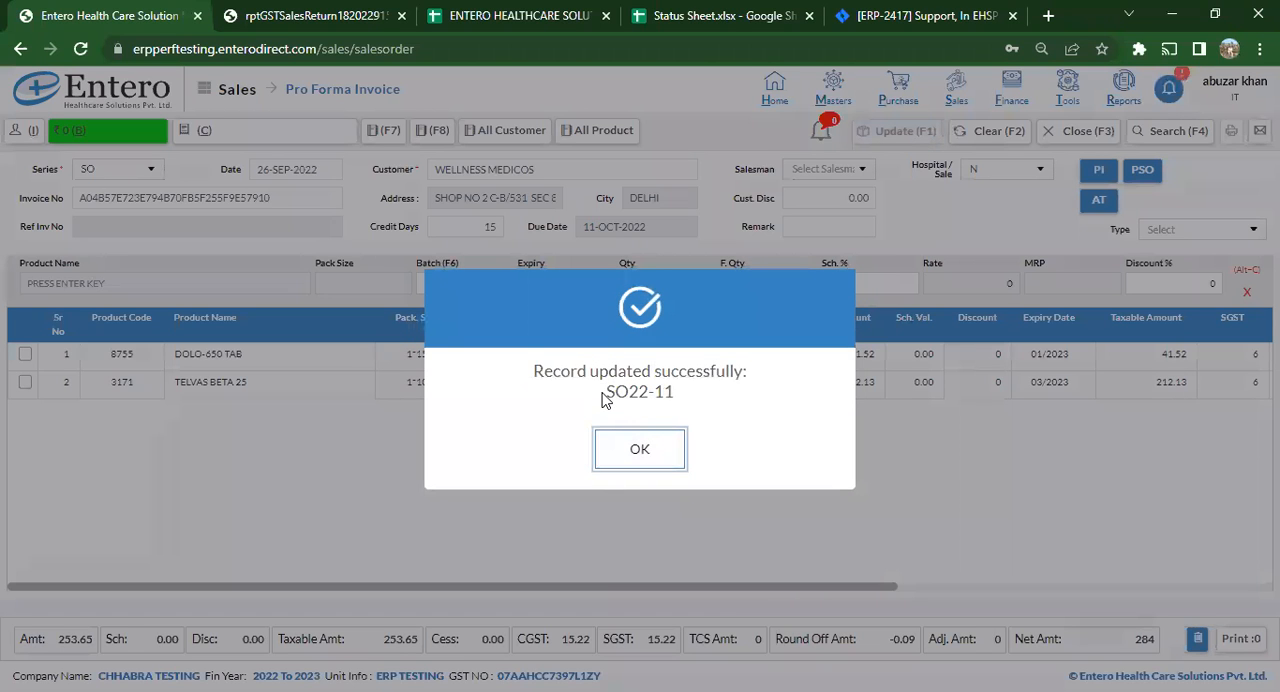
left_click_drag(606, 392, 675, 390)
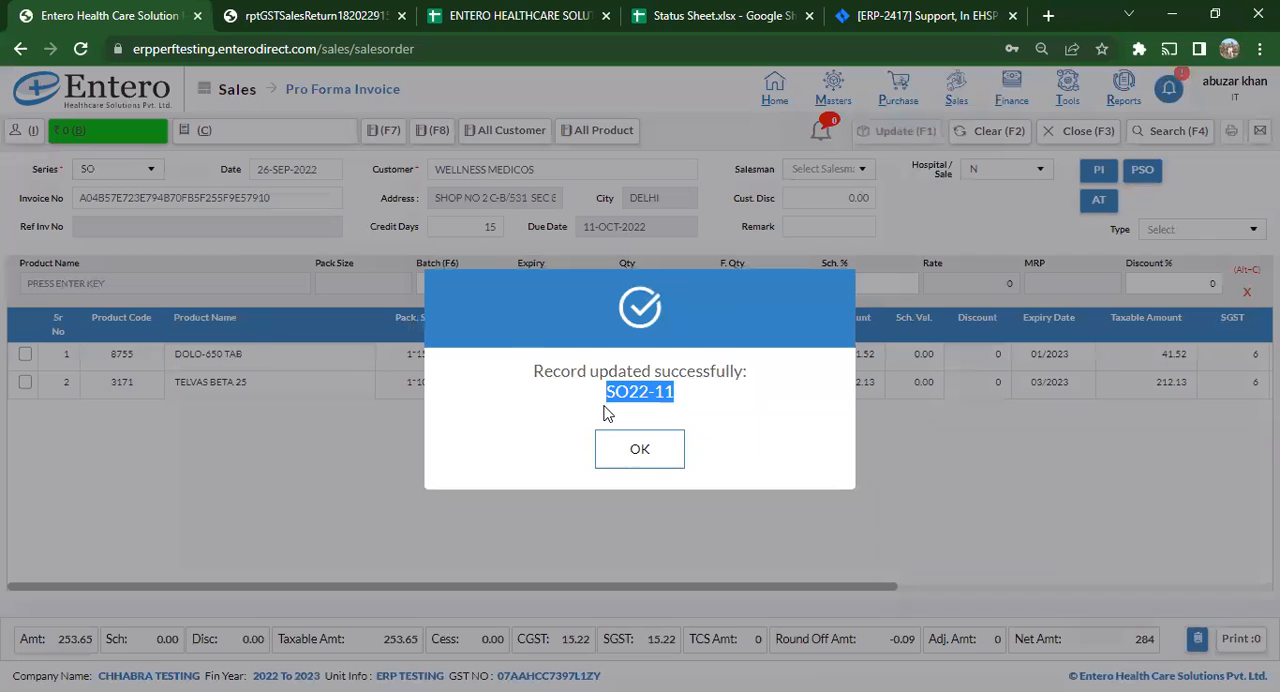
left_click(648, 451)
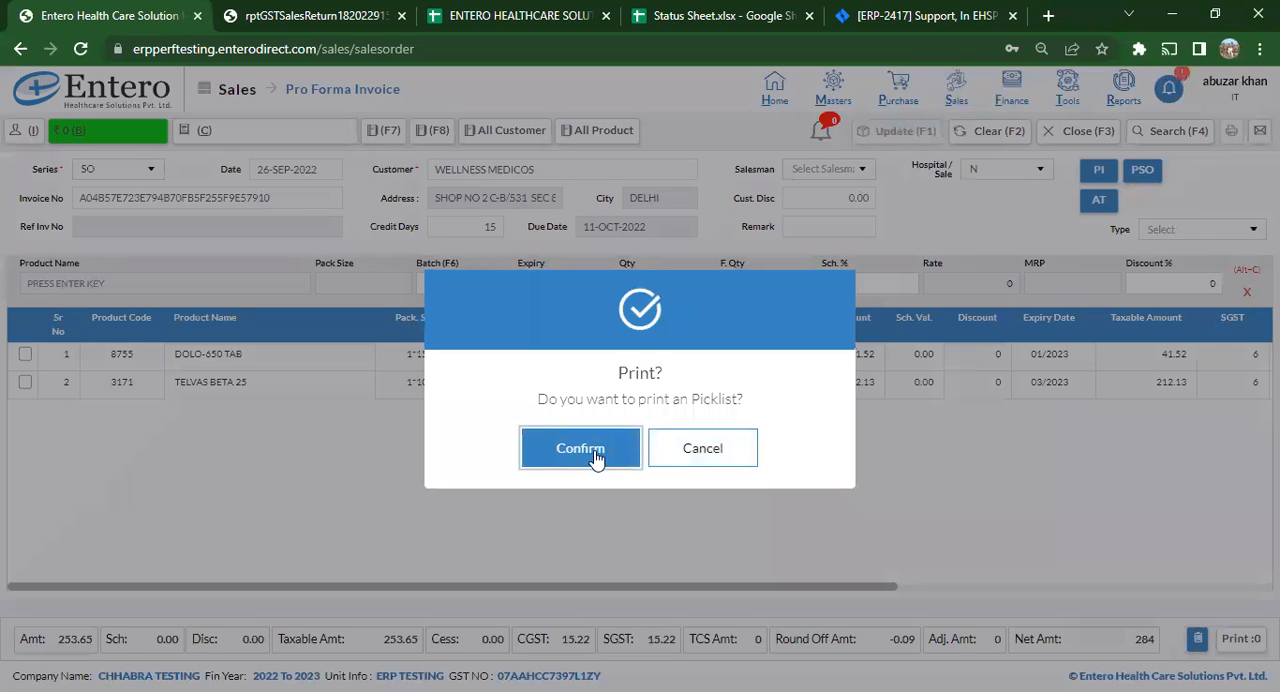
left_click(701, 446)
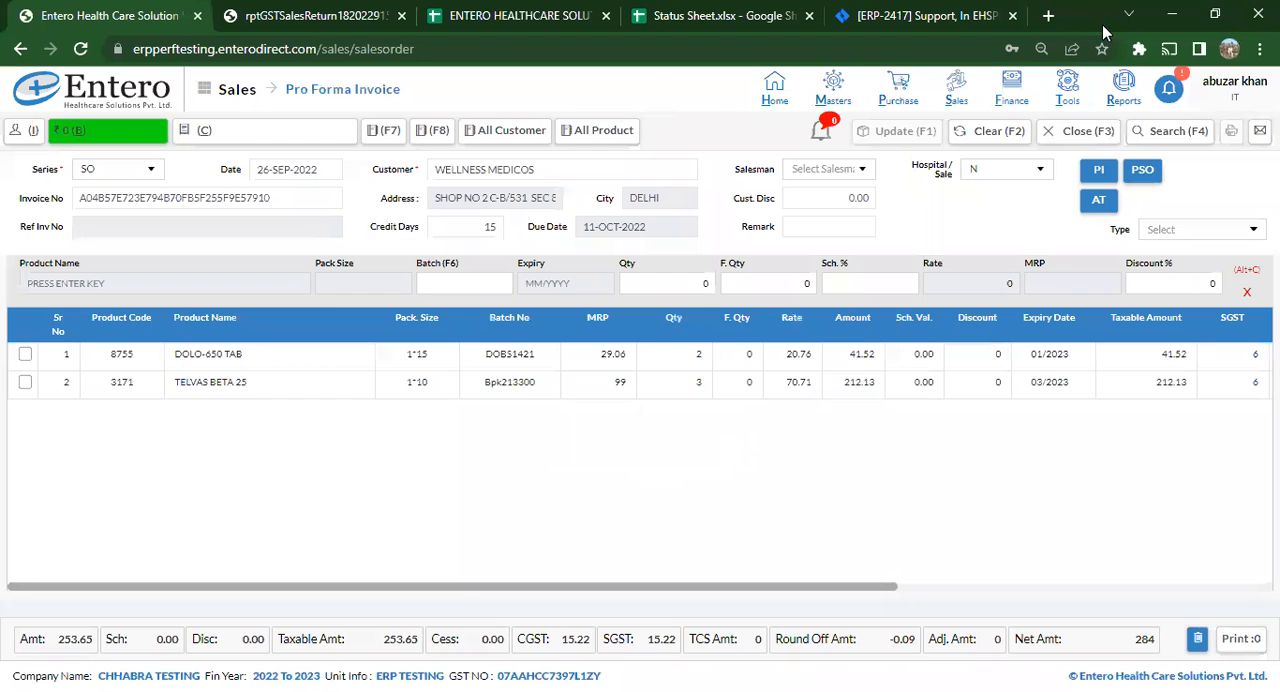
- Open Sales Order To Invoice, set Order By to ProForma Invoice, and fetch the matching orders
mouse_move(958, 92)
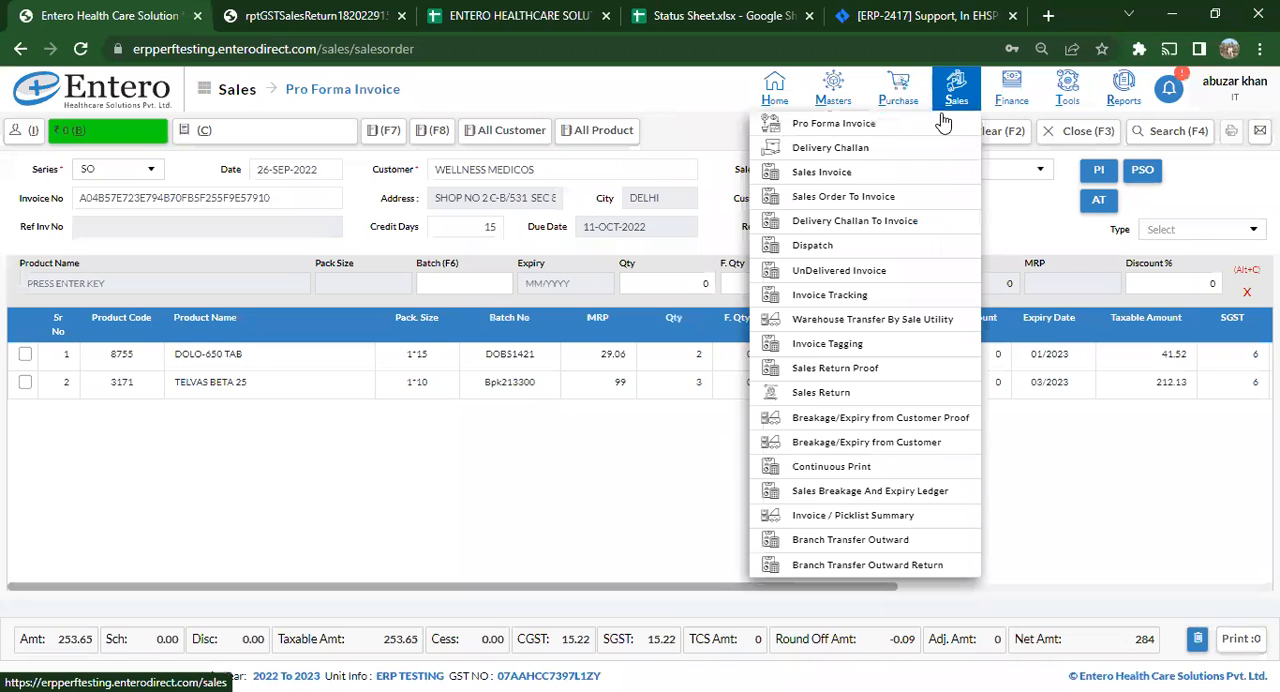
left_click(903, 197)
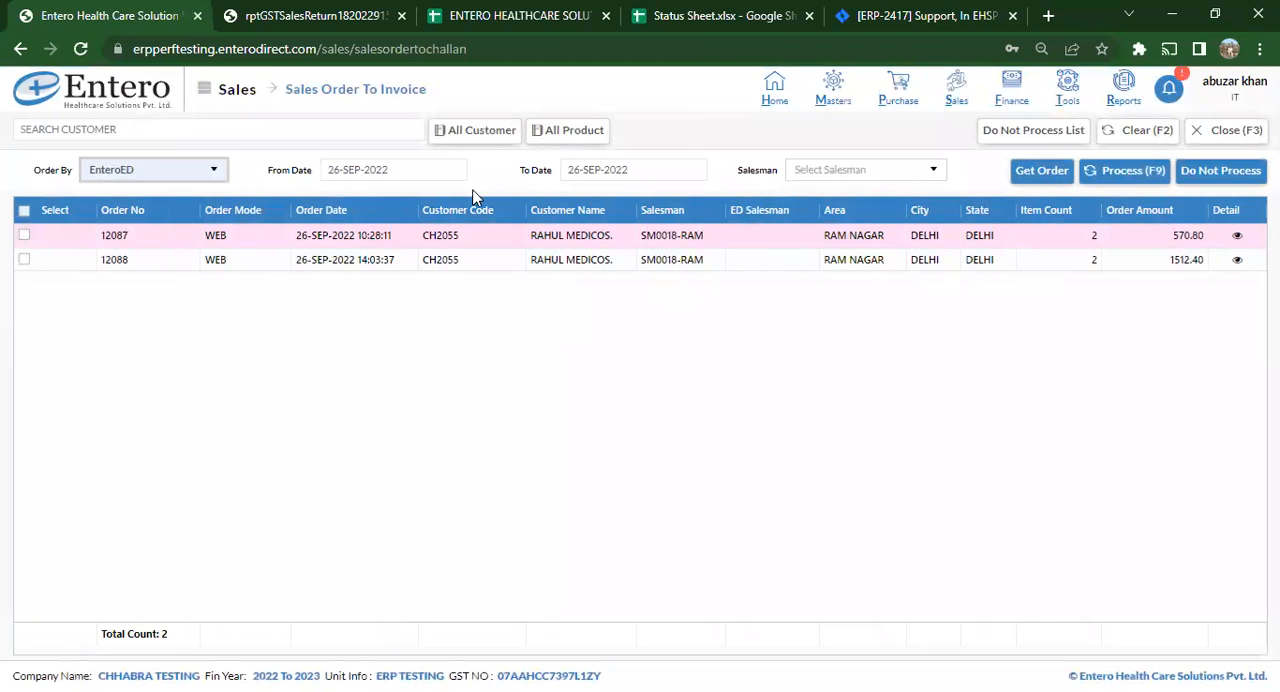
left_click(201, 172)
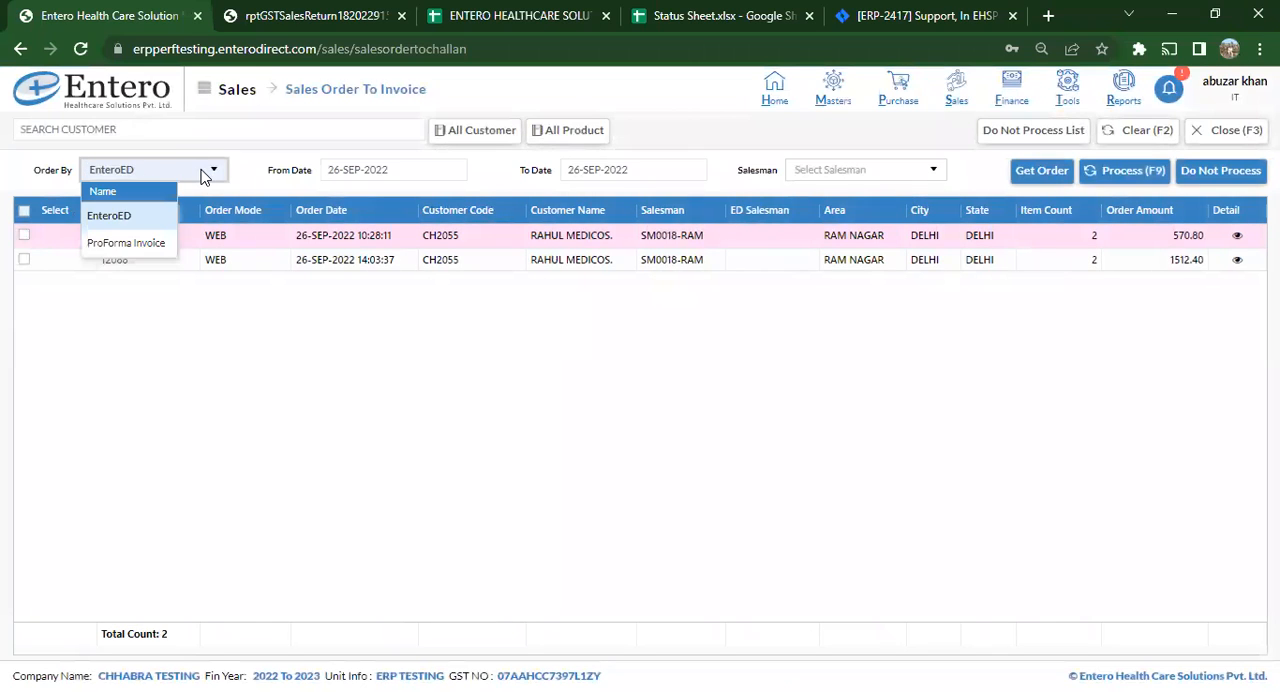
left_click(127, 245)
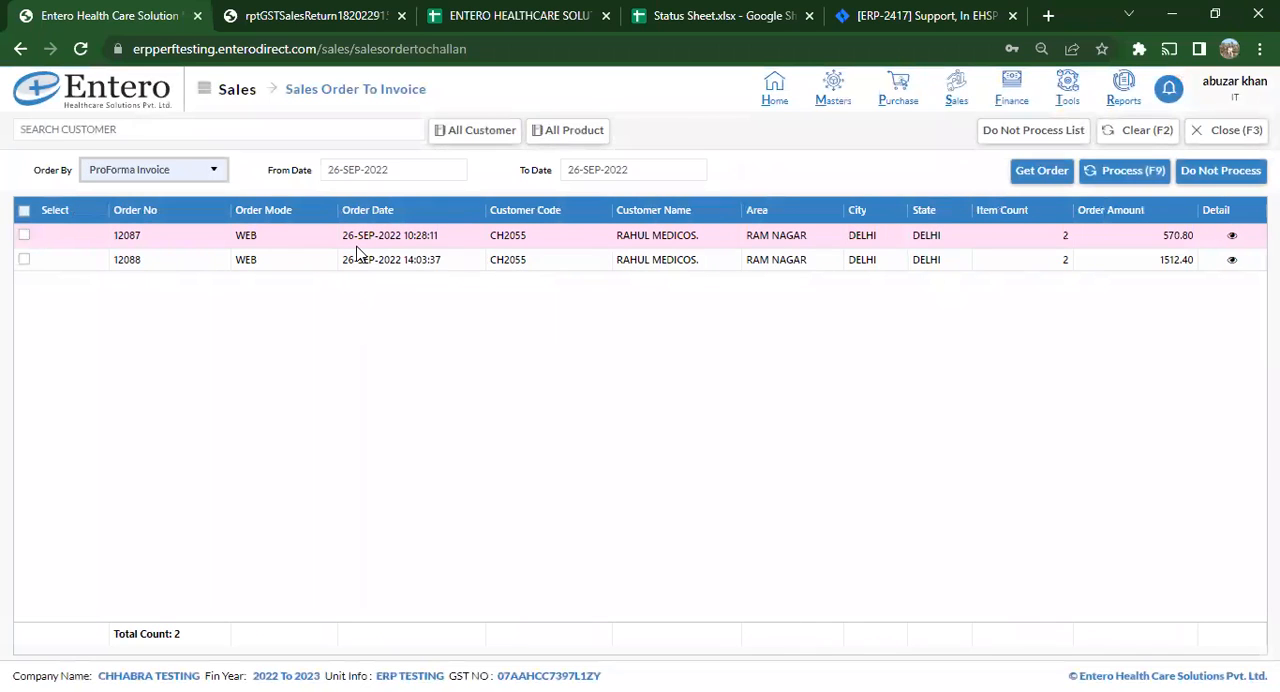
left_click(1055, 174)
- Mark the WELLNESS MEDICOS order for processing and open its product details
left_click(591, 240)
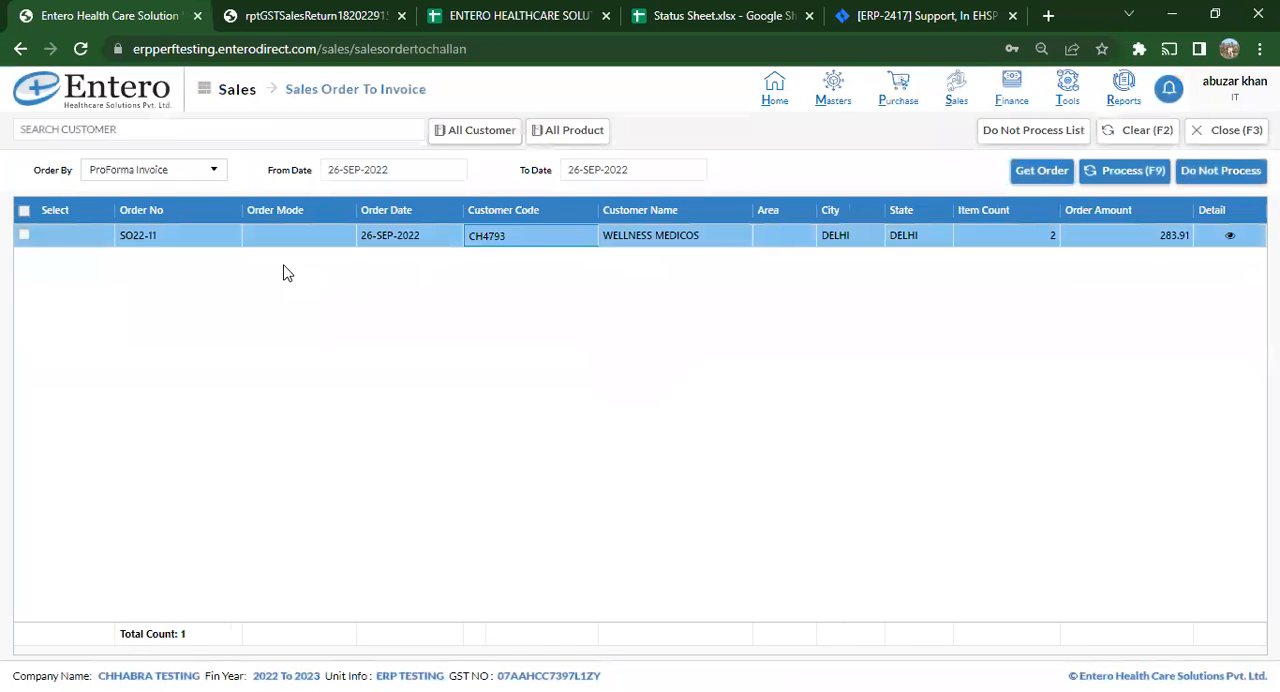
left_click(24, 237)
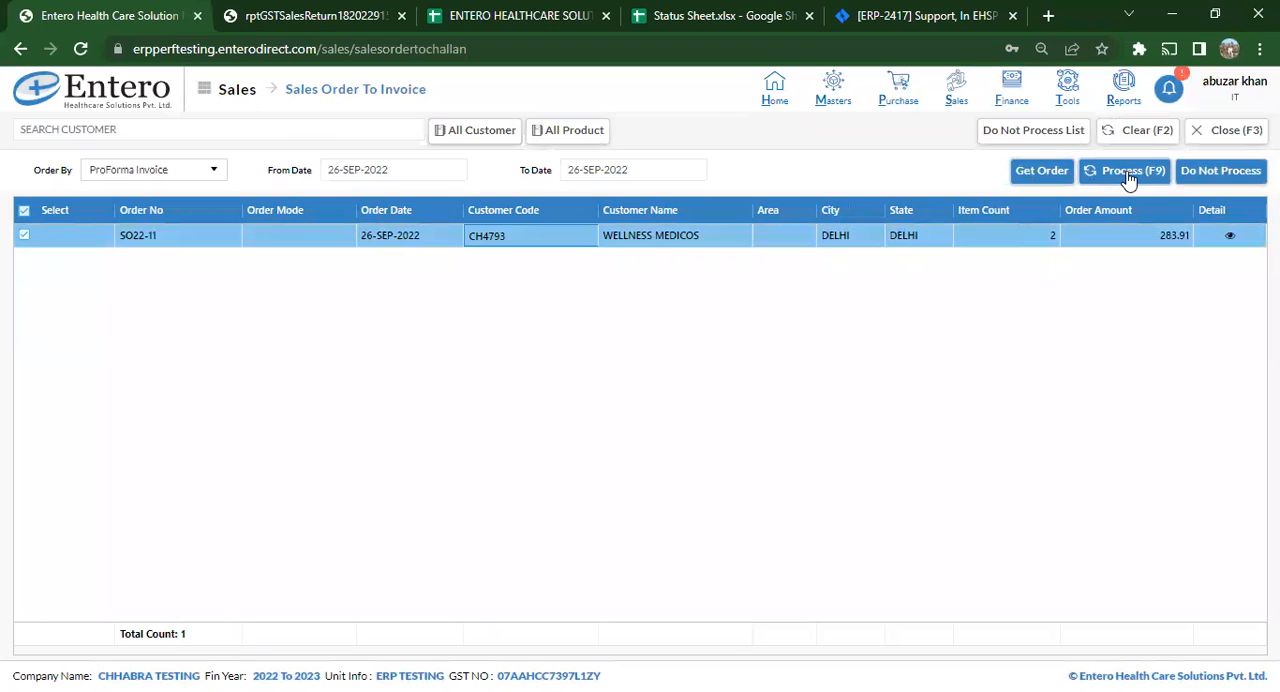
left_click(1231, 240)
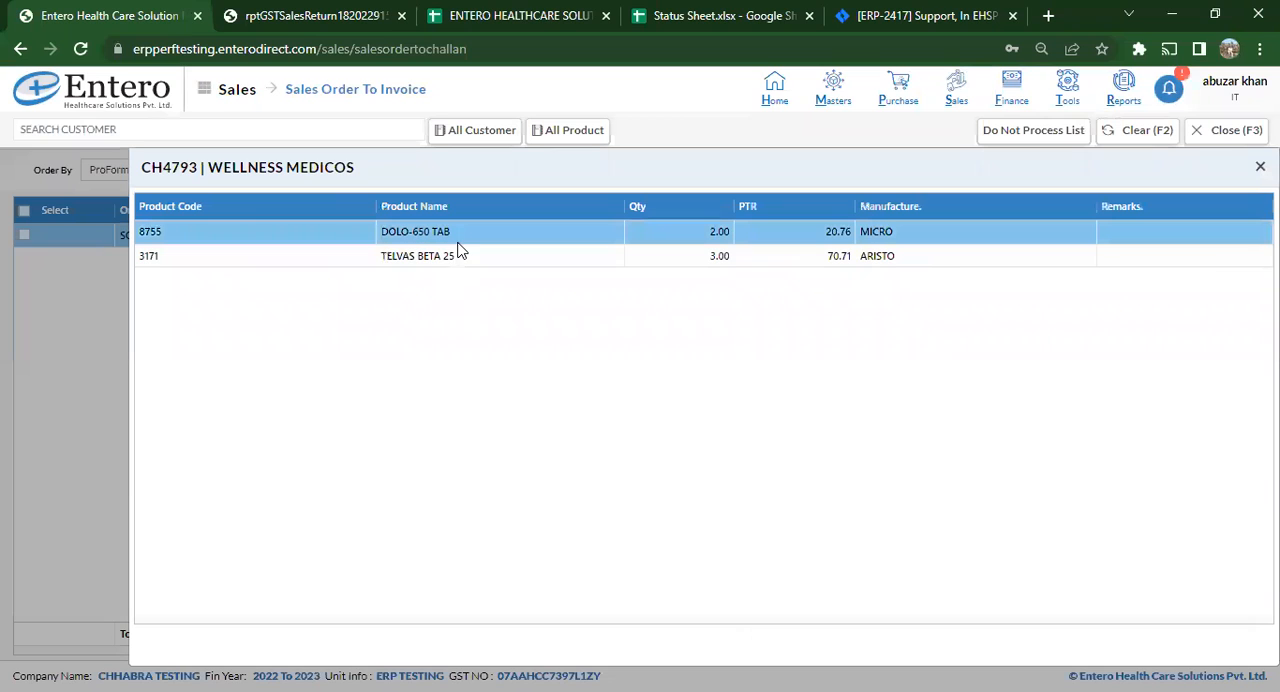
- Close the product details, select the WELLNESS MEDICOS order, and process it into a sales invoice
key("Escape")
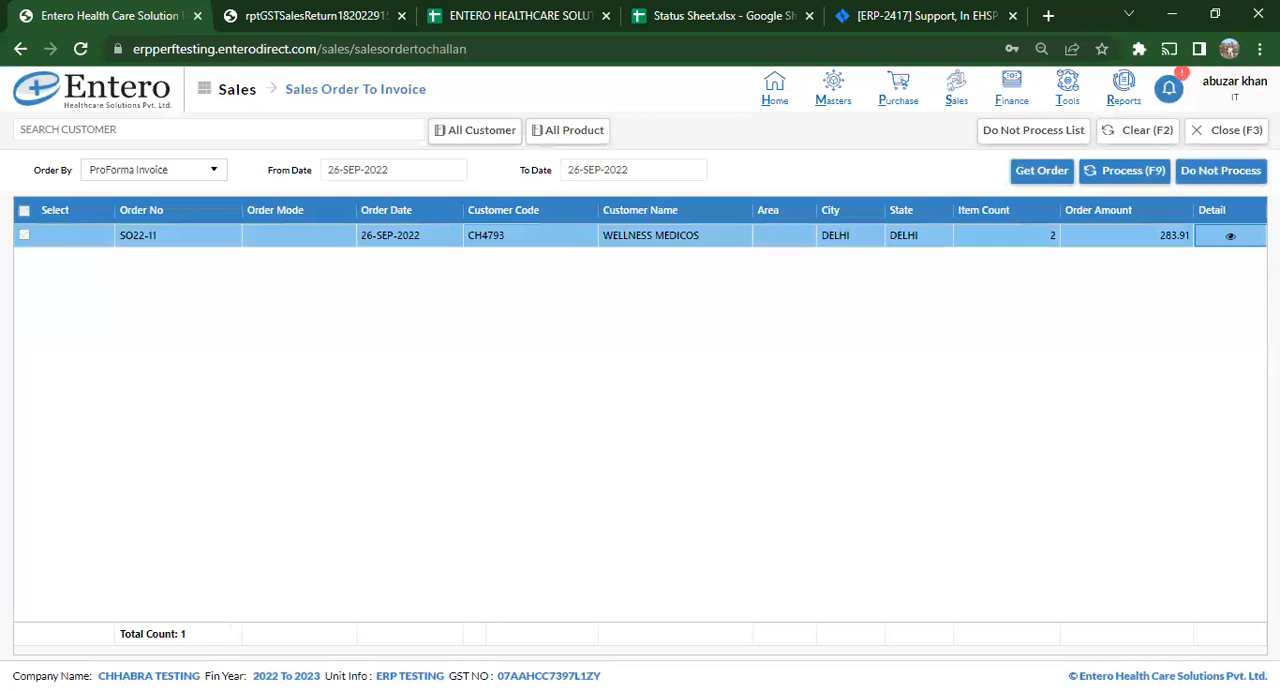
left_click(24, 210)
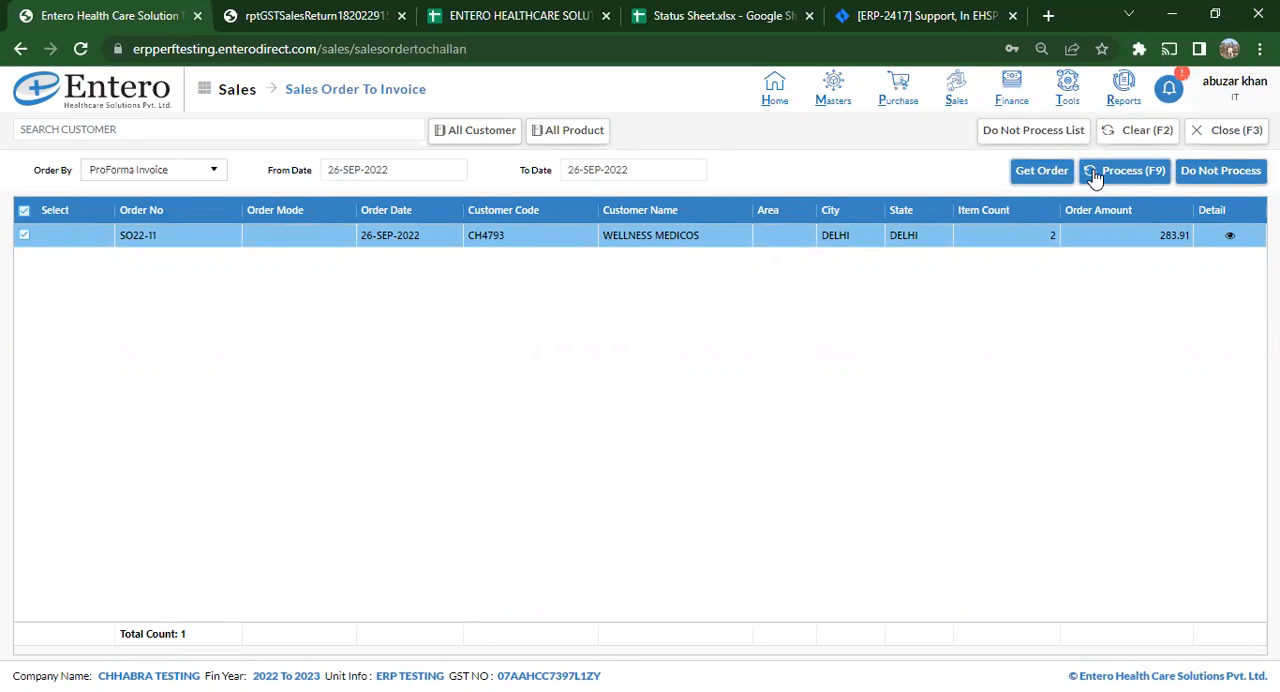
left_click(1095, 176)
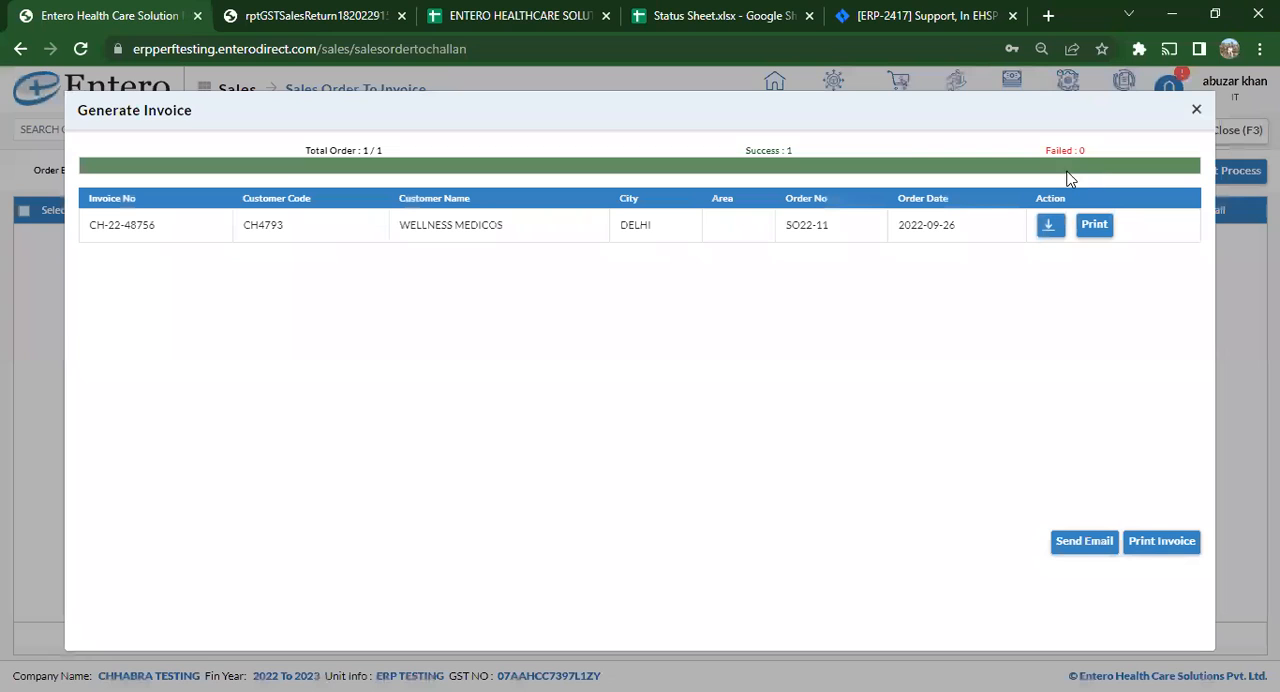
- Review the generated invoice's download and print options and its invoice number, and close the Generate Invoice results
left_click(1047, 233)
left_click(1098, 233)
left_click_drag(160, 230, 87, 240)
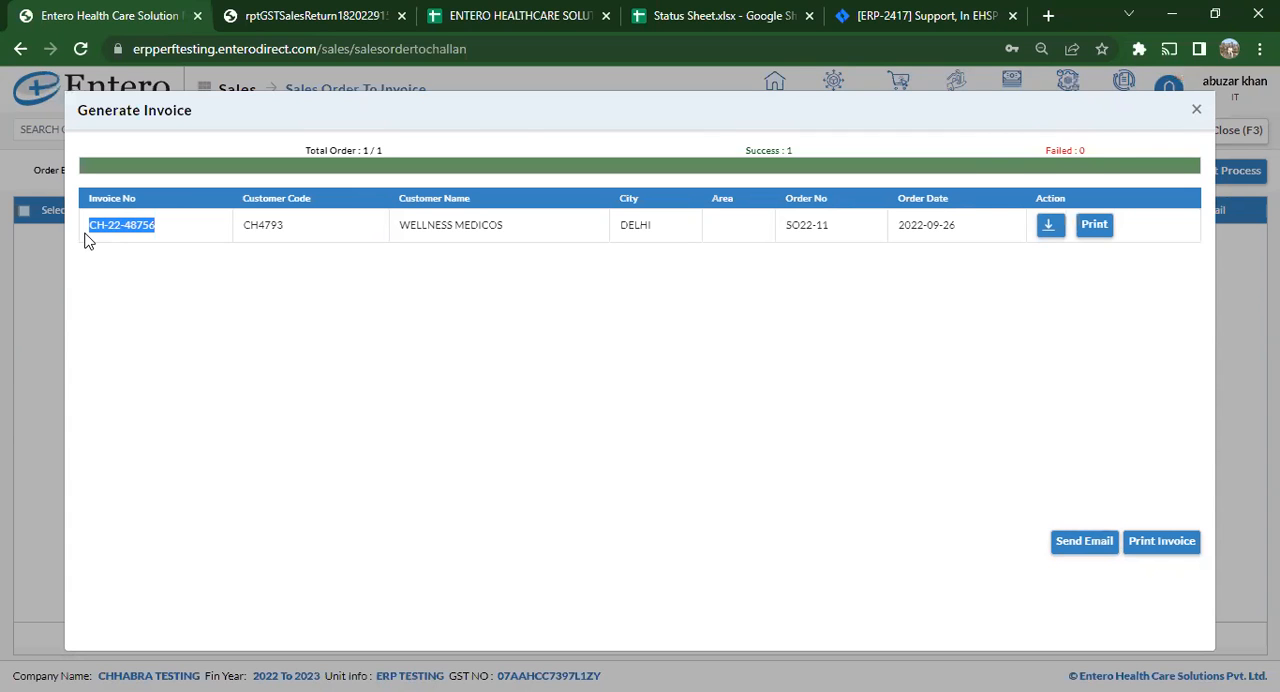
key("Escape")
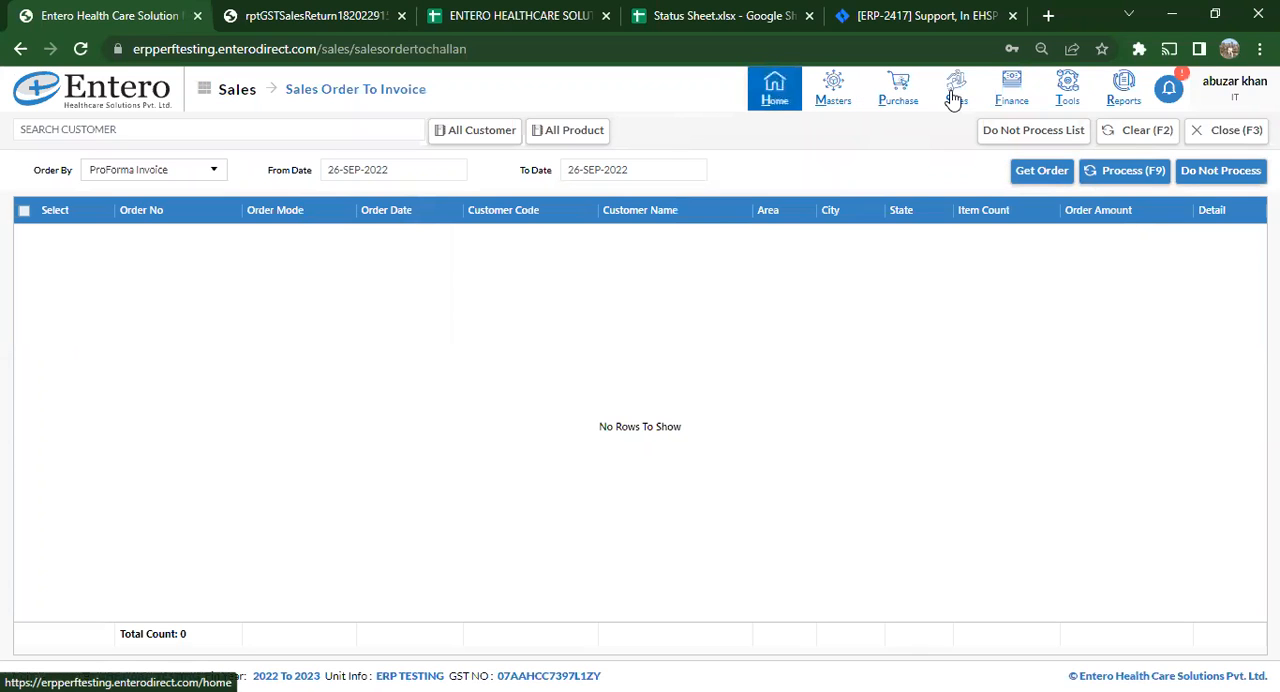
- Go to Sales Invoice and open the newest WELLNESS MEDICOS invoice from the invoice listing
mouse_move(955, 100)
left_click(911, 169)
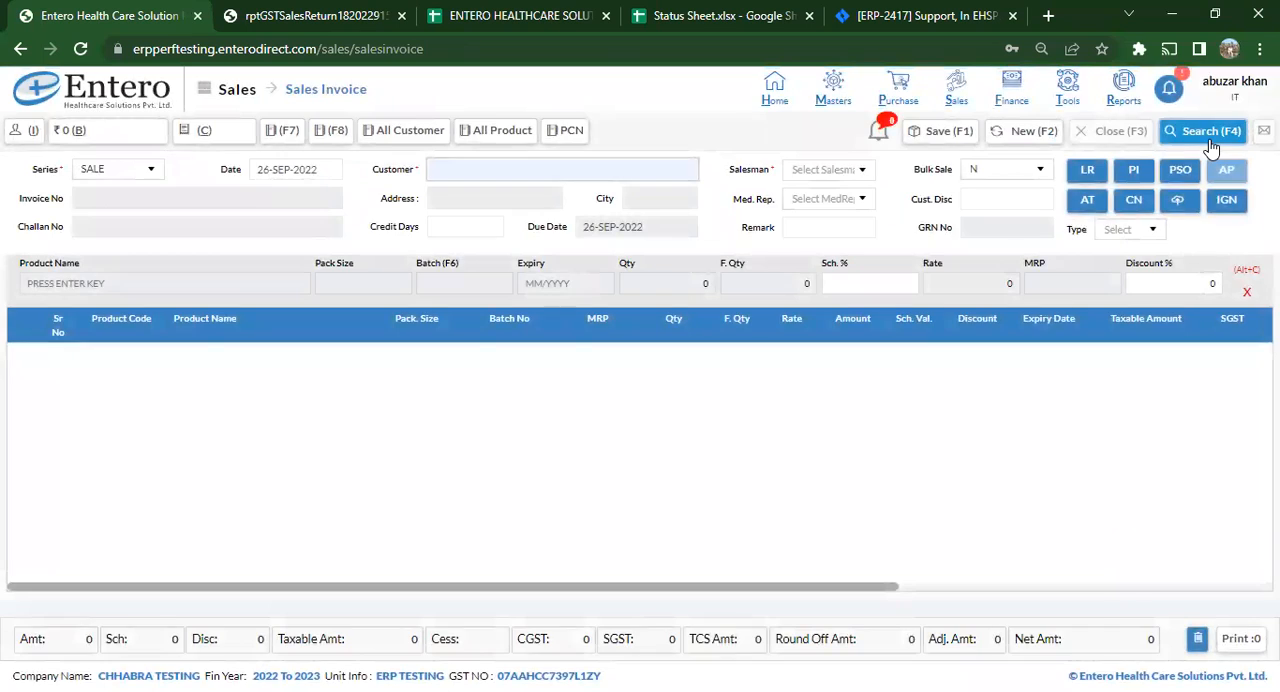
left_click(1210, 140)
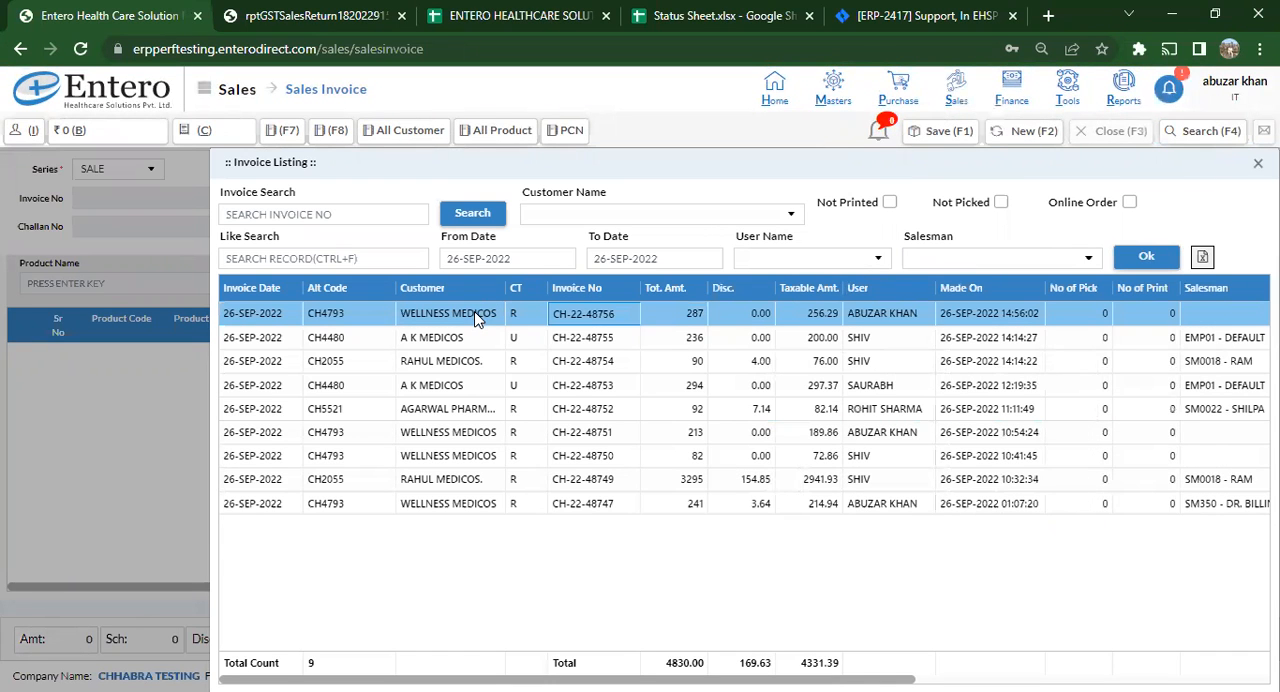
double_click(470, 316)
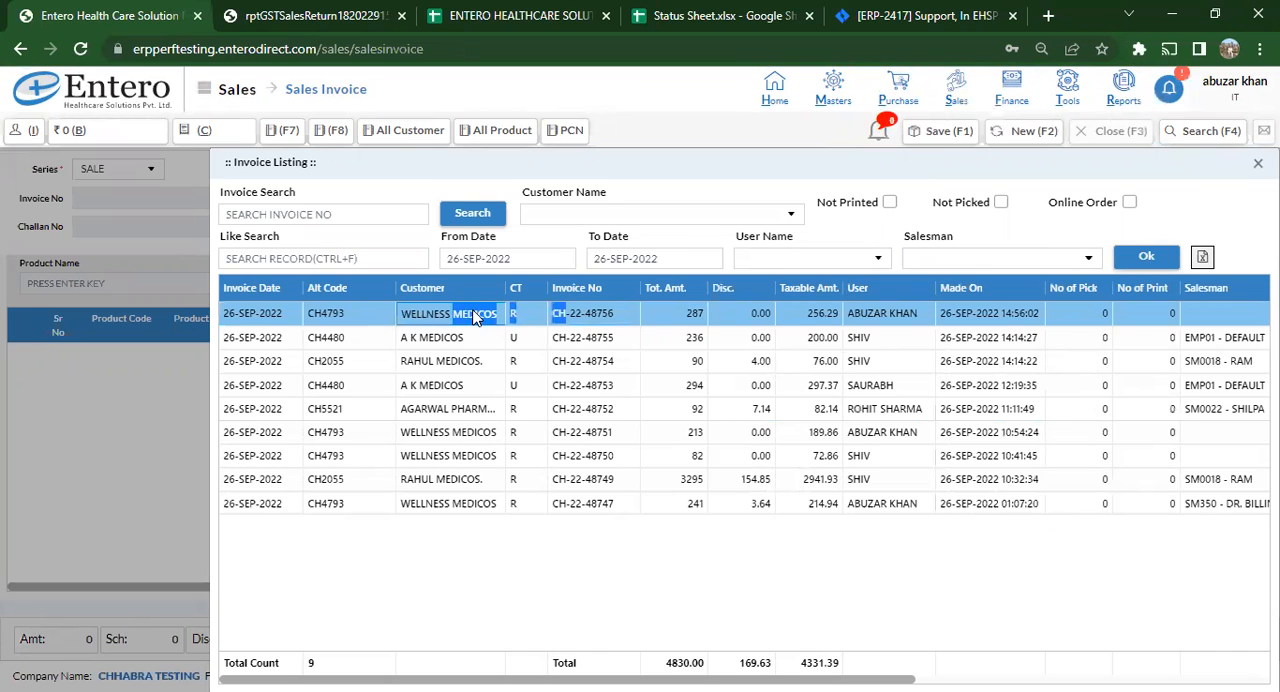